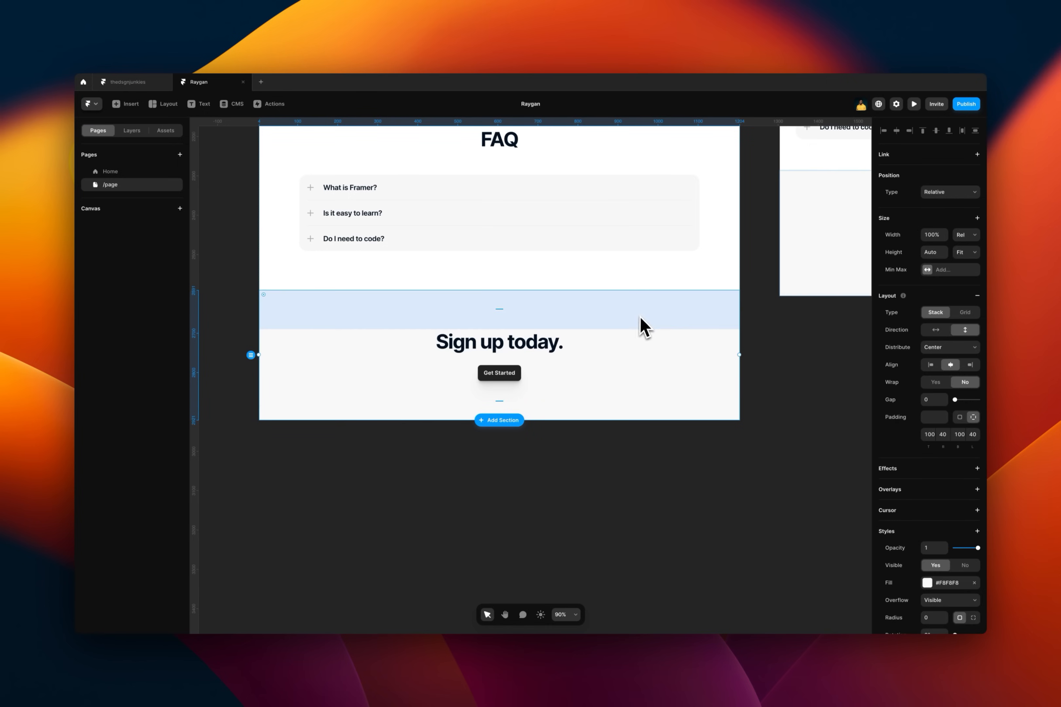
pyautogui.scroll(2, 712, 322)
pyautogui.scroll(-5, 712, 322)
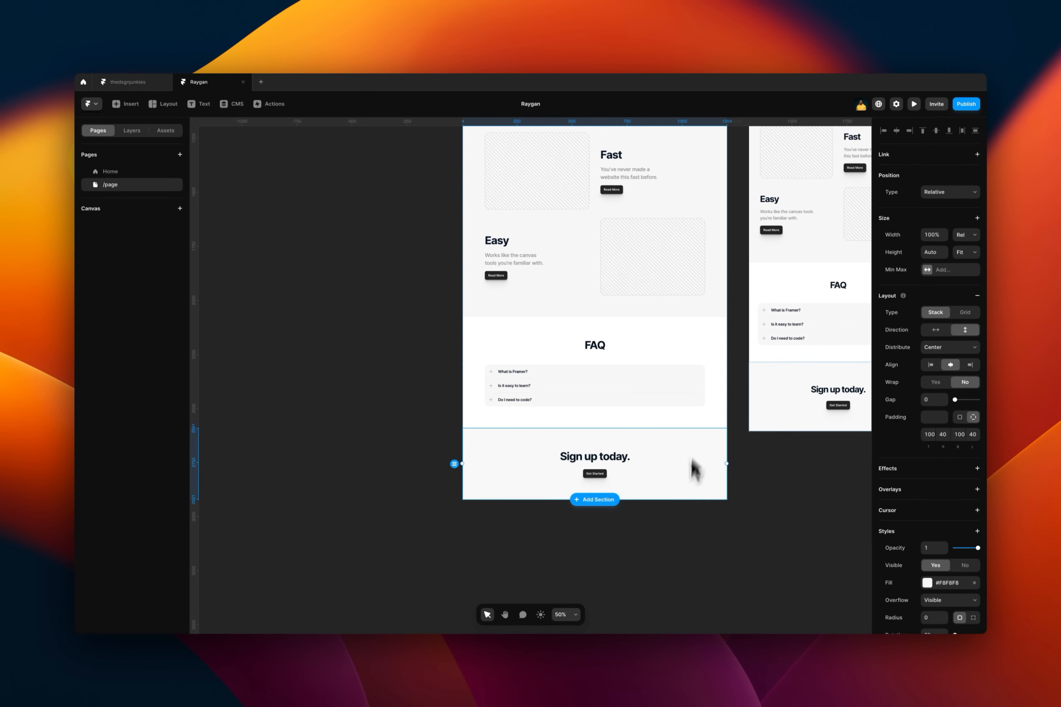
pyautogui.scroll(5, 692, 456)
pyautogui.scroll(-3, 676, 463)
pyautogui.scroll(2, 692, 454)
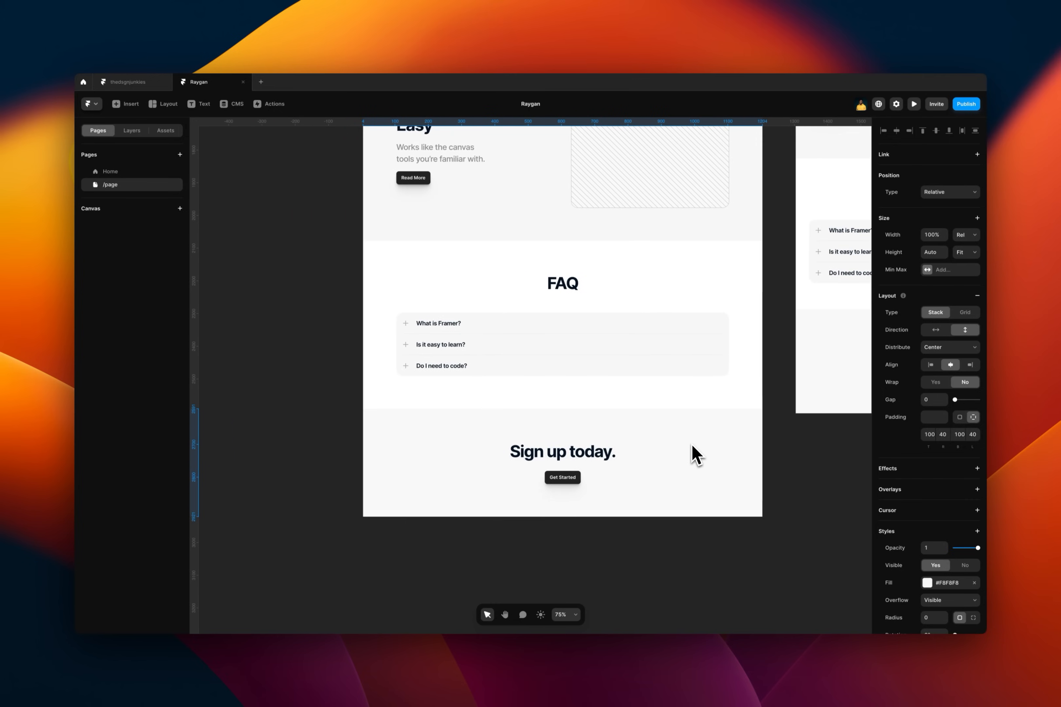
pyautogui.scroll(-3, 696, 456)
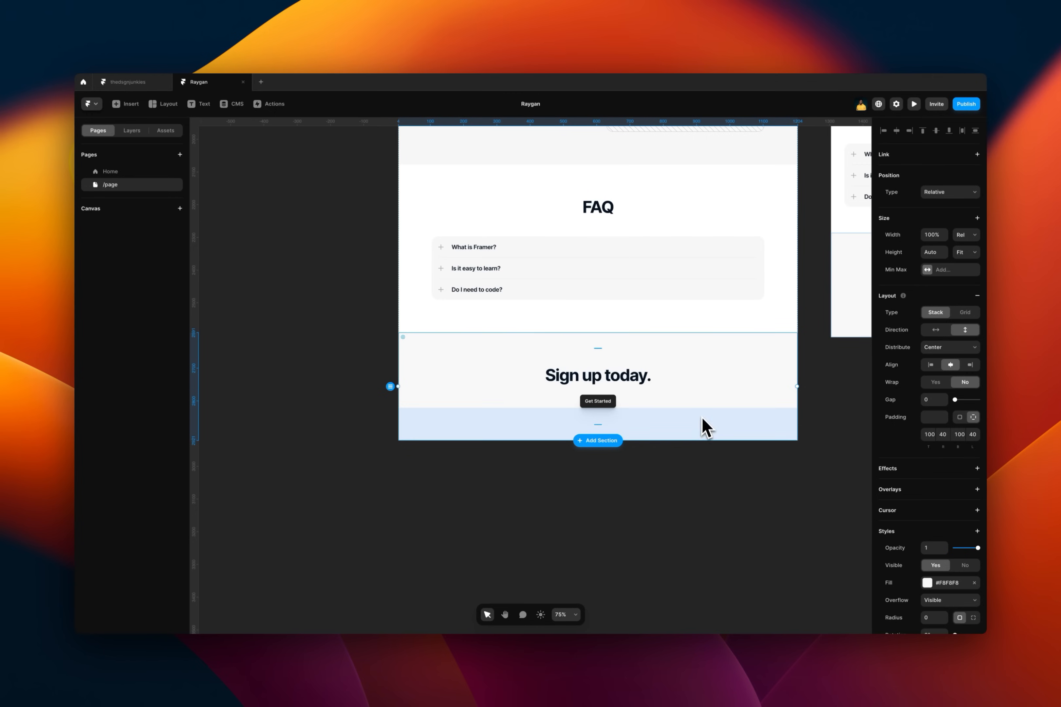
# Preview the Home page's Desktop layout down to the Awards & Recognition section, then return to /page
pyautogui.click(147, 171)
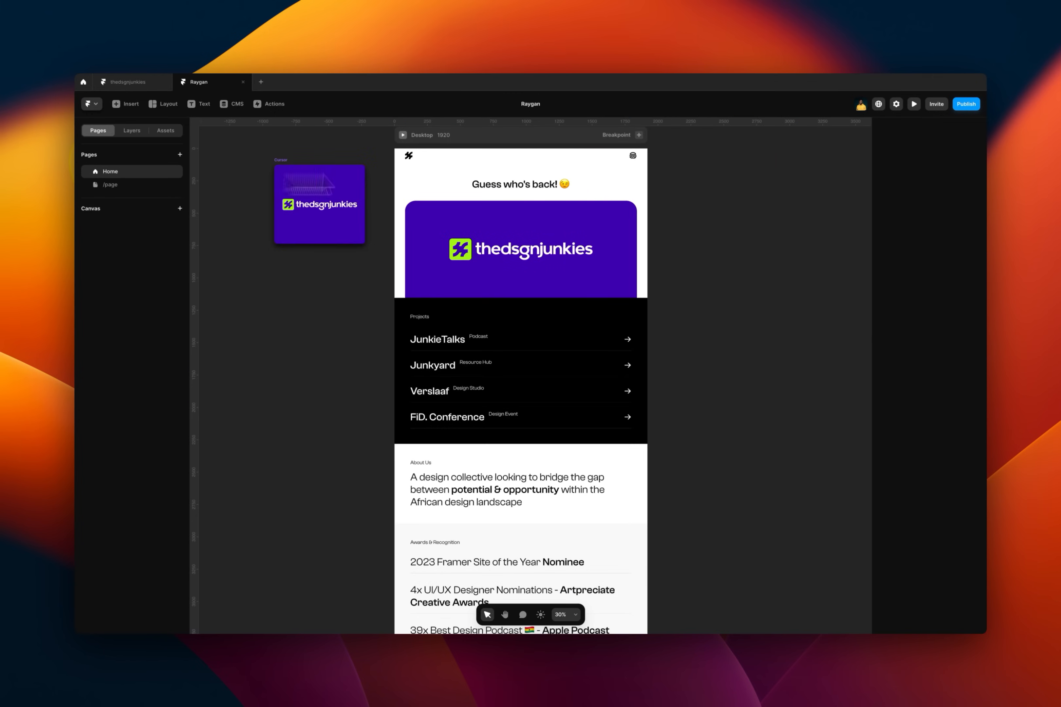
pyautogui.click(403, 135)
pyautogui.scroll(-15, 438, 274)
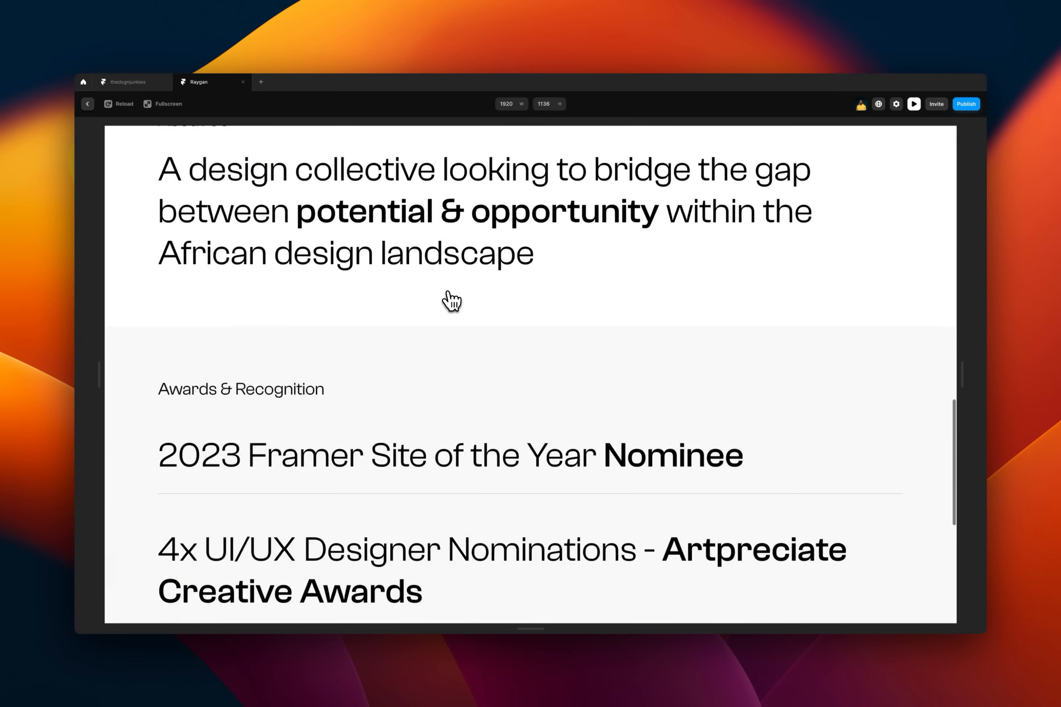
pyautogui.click(88, 103)
pyautogui.click(132, 185)
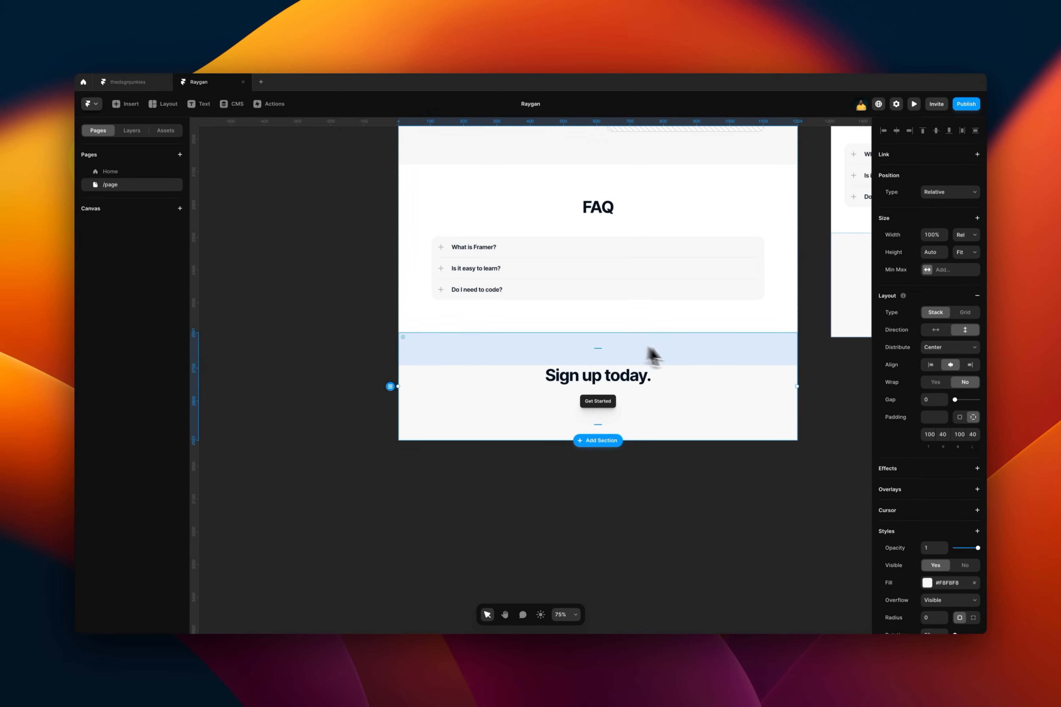
# On the Home page, examine the Awards & Recognition section and the empty area beneath it at the page's end
pyautogui.click(154, 174)
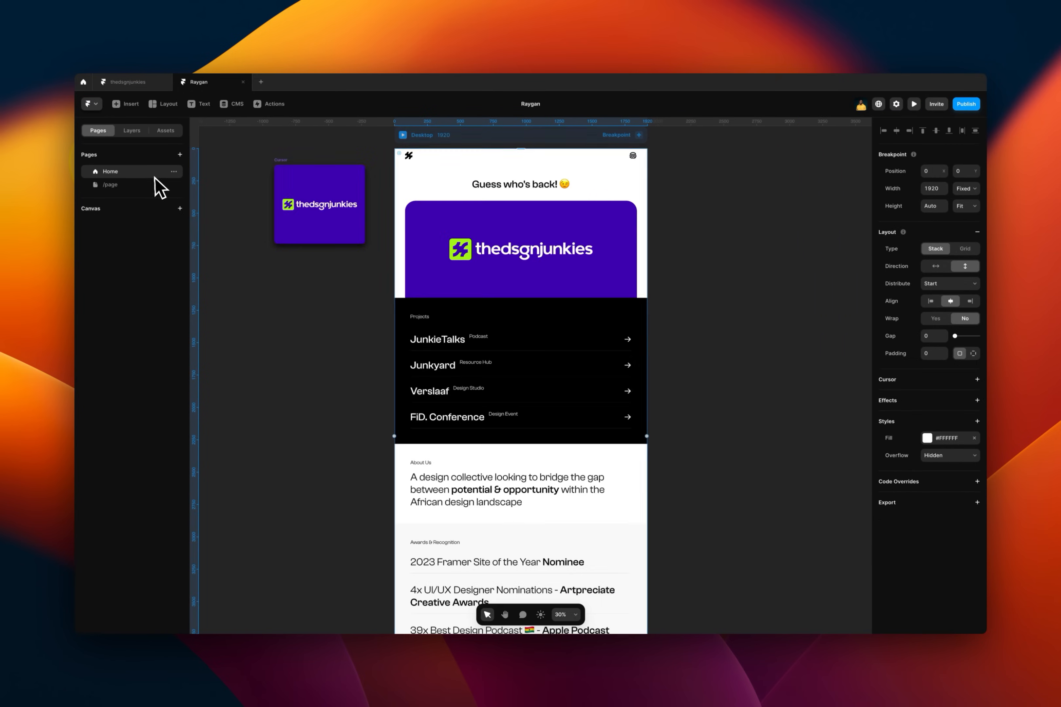
pyautogui.scroll(-10, 502, 347)
pyautogui.scroll(2, 507, 386)
pyautogui.scroll(5, 507, 388)
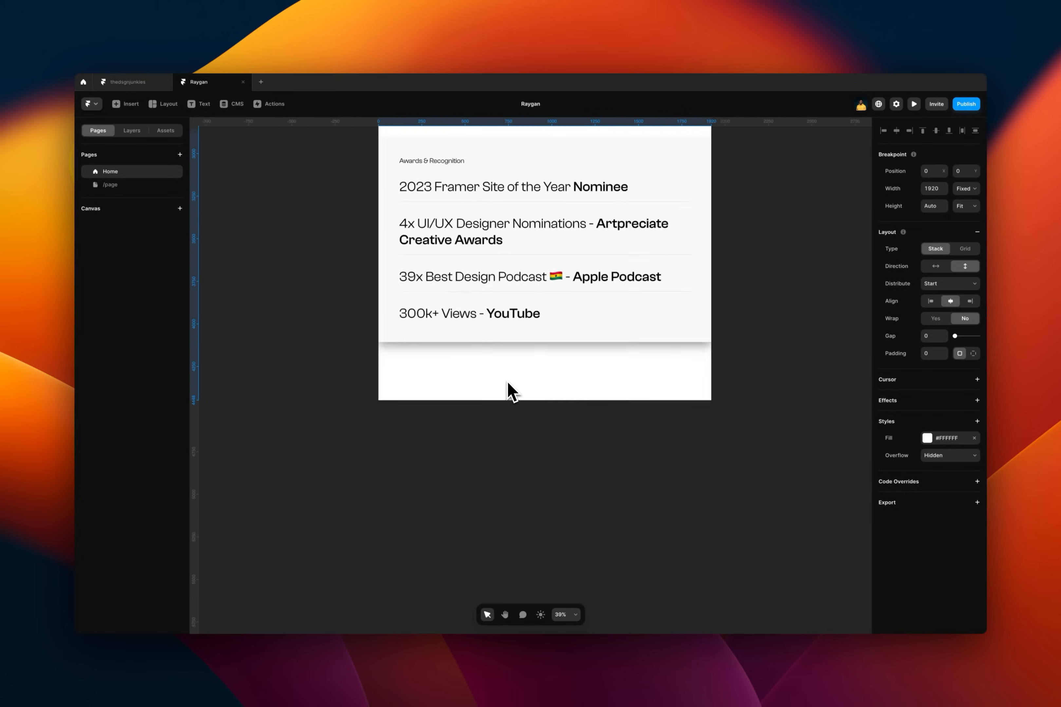
pyautogui.click(528, 310)
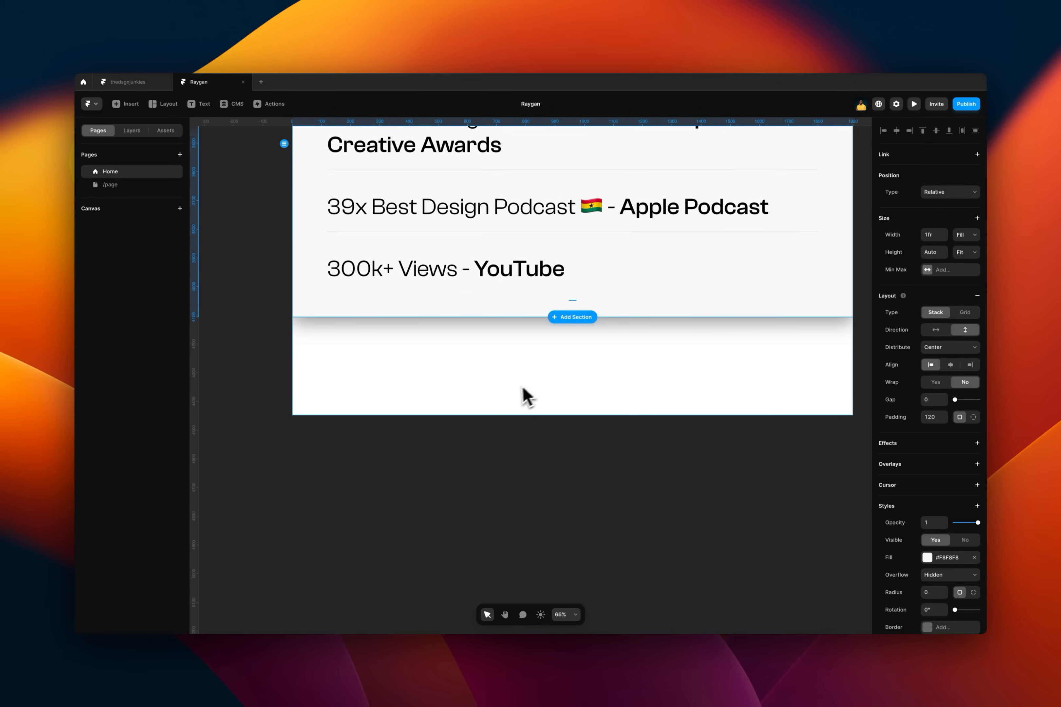
pyautogui.scroll(-5, 675, 355)
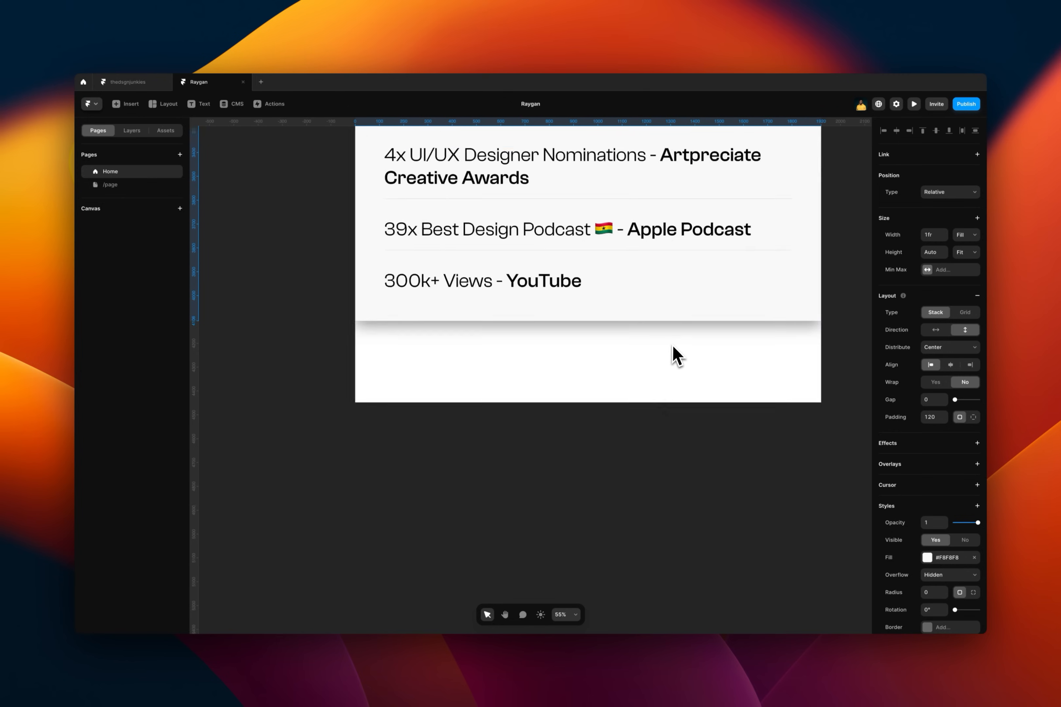
pyautogui.scroll(3, 675, 354)
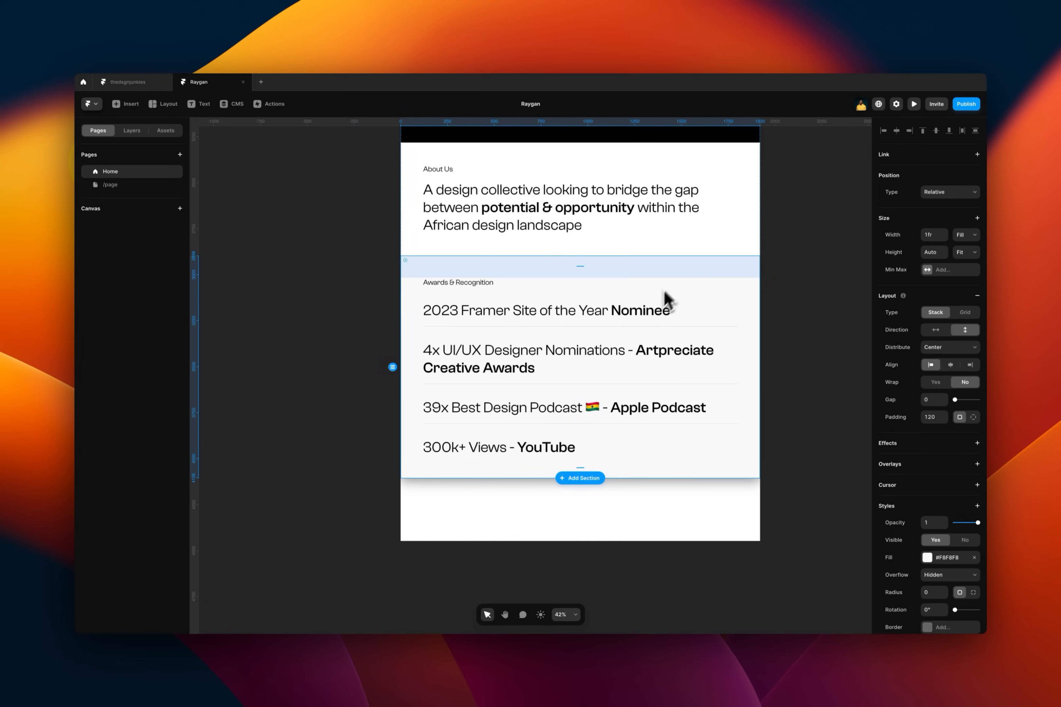
# On /page, duplicate the "Sign up today." section and delete the heading and button stack from the copy
pyautogui.click(123, 185)
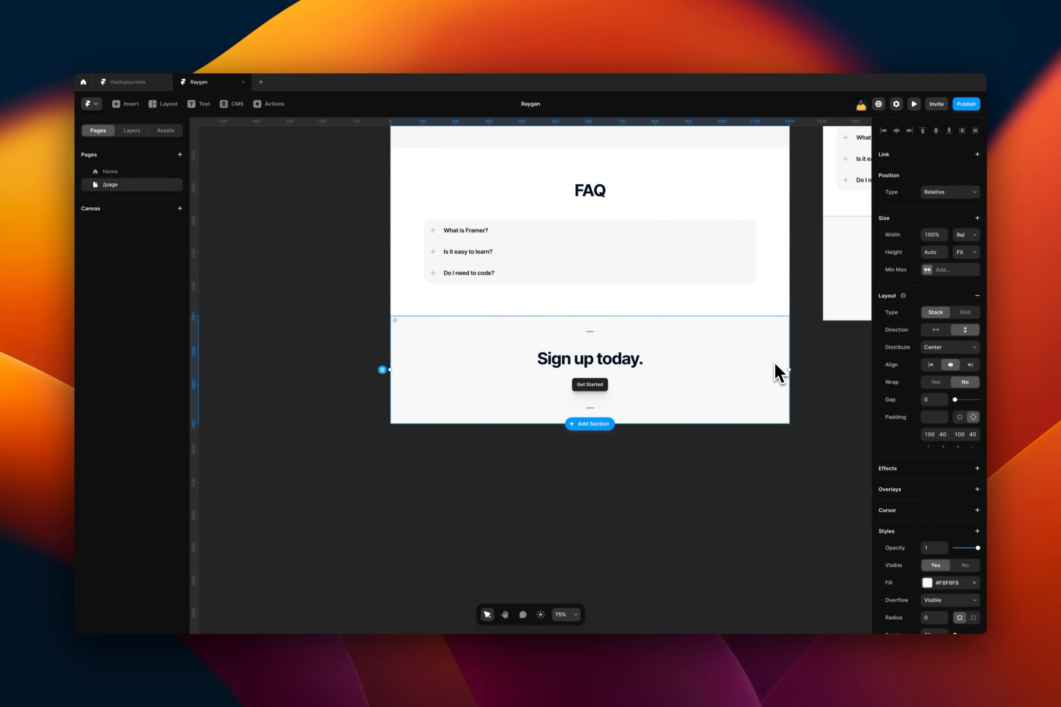
pyautogui.press('super+d')
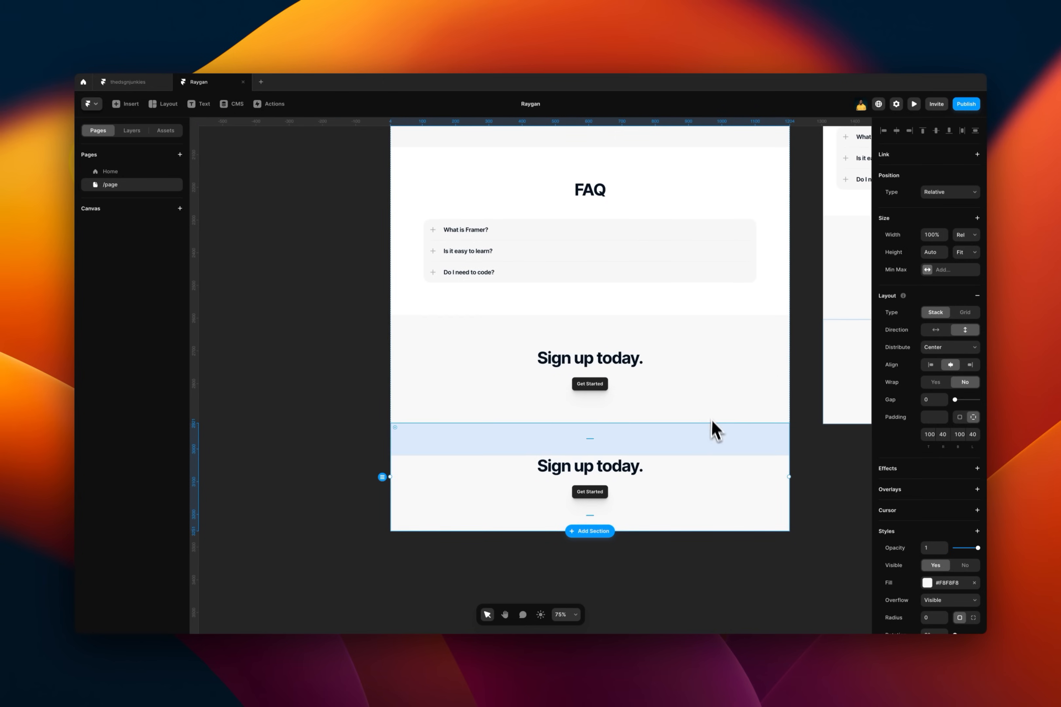
pyautogui.click(615, 477)
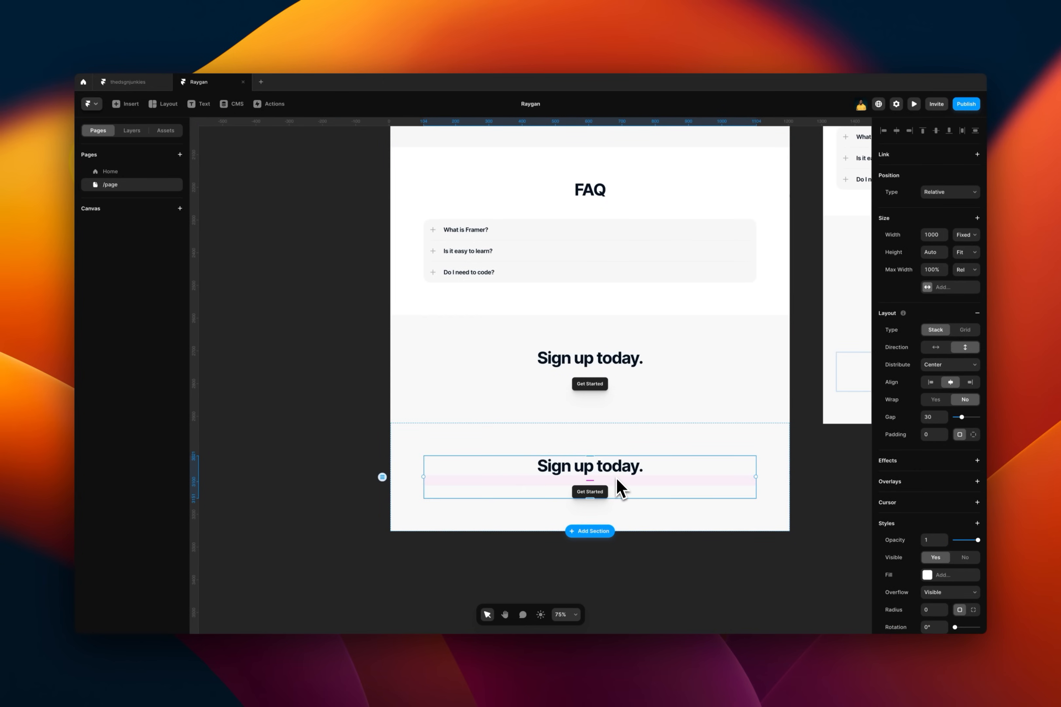
pyautogui.press('Delete')
# Remove the fill from the empty duplicated section at the end of the page
pyautogui.click(637, 447)
pyautogui.scroll(-4, 936, 596)
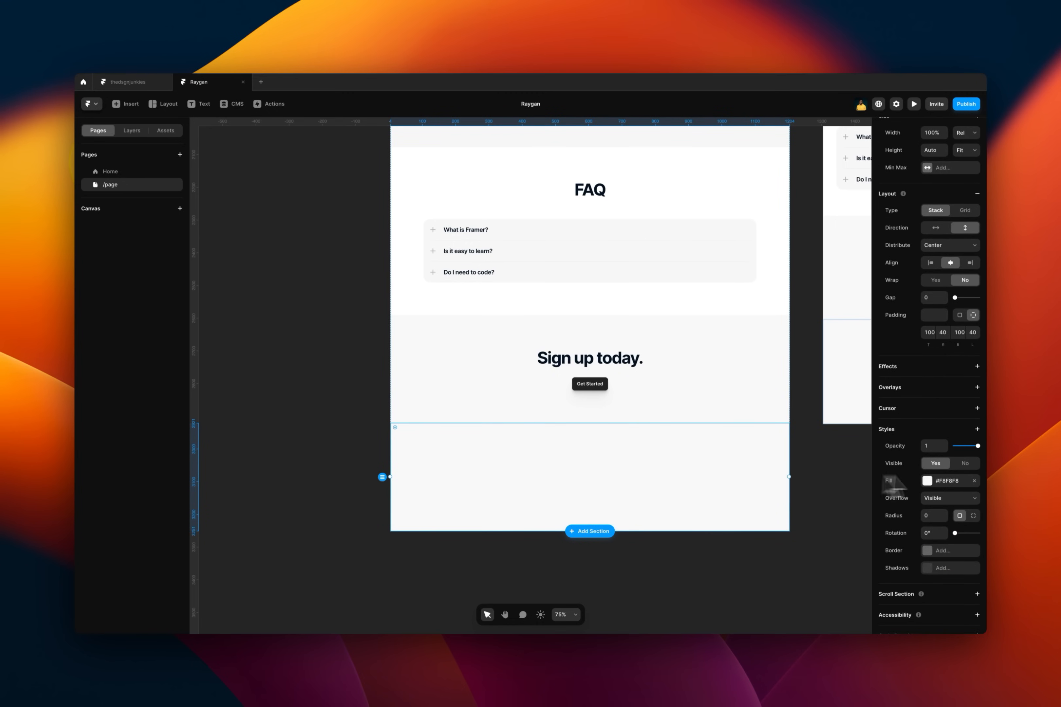
pyautogui.click(975, 481)
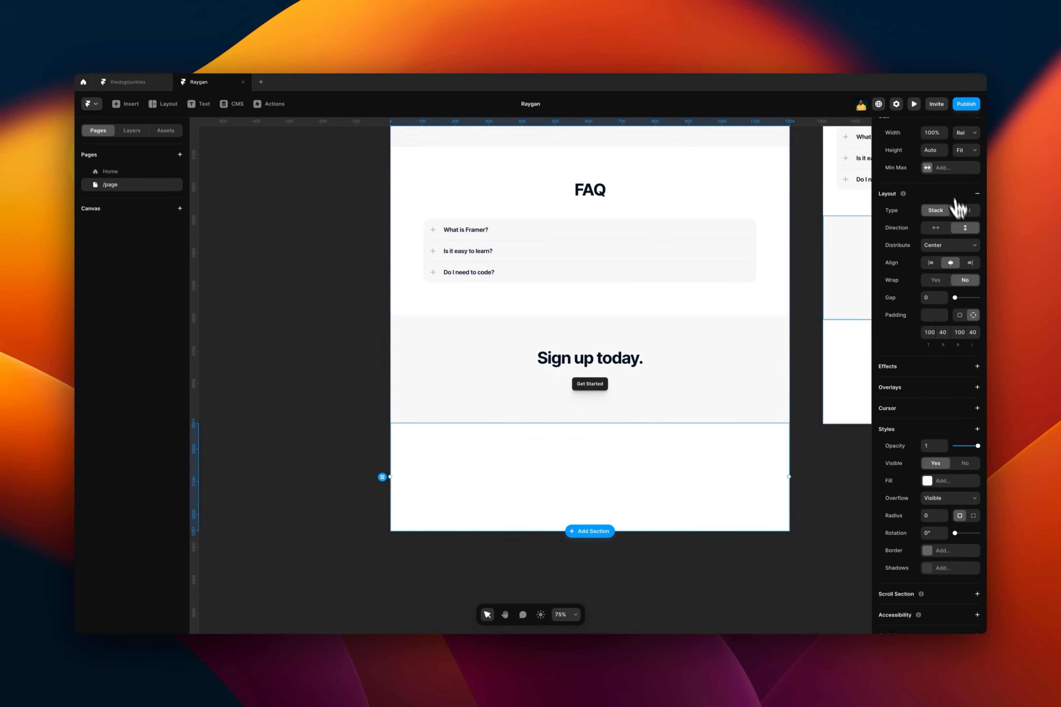
# Preview /page down to the empty section below "Sign up today." and return to the canvas
pyautogui.click(914, 104)
pyautogui.scroll(-15, 767, 311)
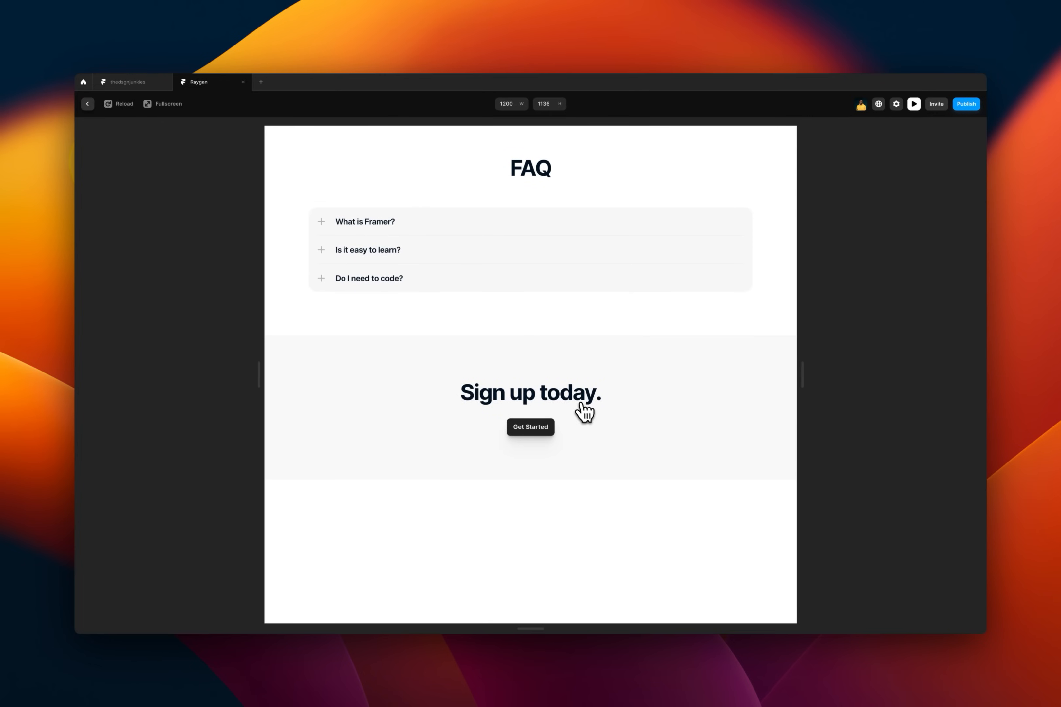
pyautogui.click(87, 104)
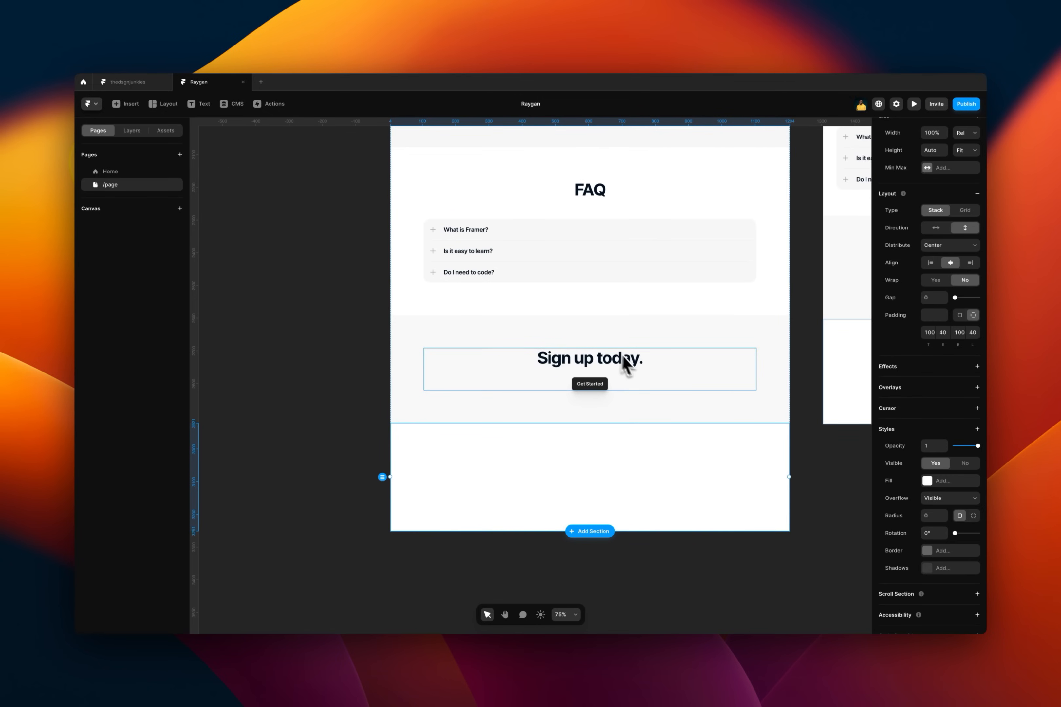
# Set the position type of the original "Sign up today." section to Fixed
pyautogui.scroll(3, 676, 402)
pyautogui.click(718, 398)
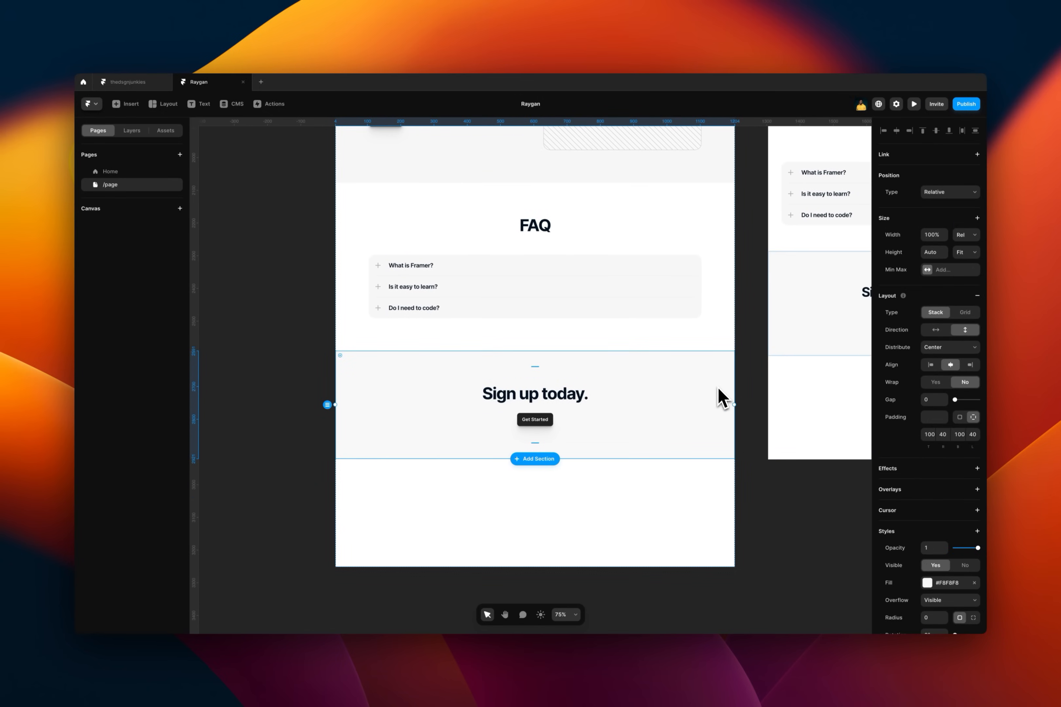
pyautogui.scroll(1, 722, 401)
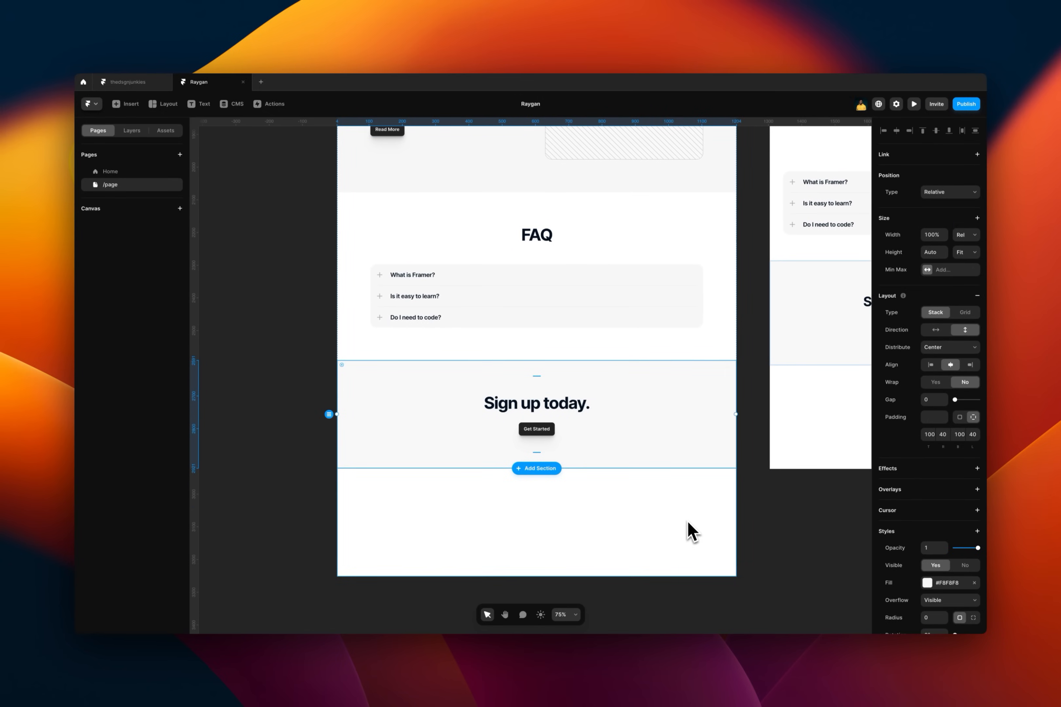
pyautogui.click(696, 516)
pyautogui.click(721, 401)
pyautogui.scroll(1, 721, 401)
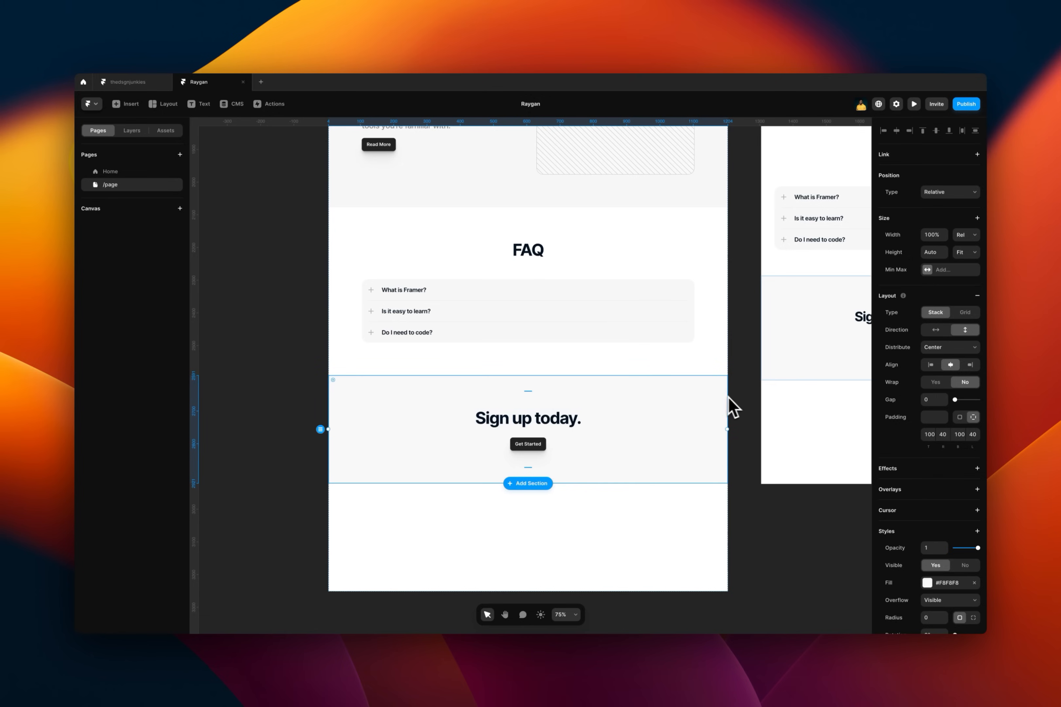
pyautogui.click(952, 193)
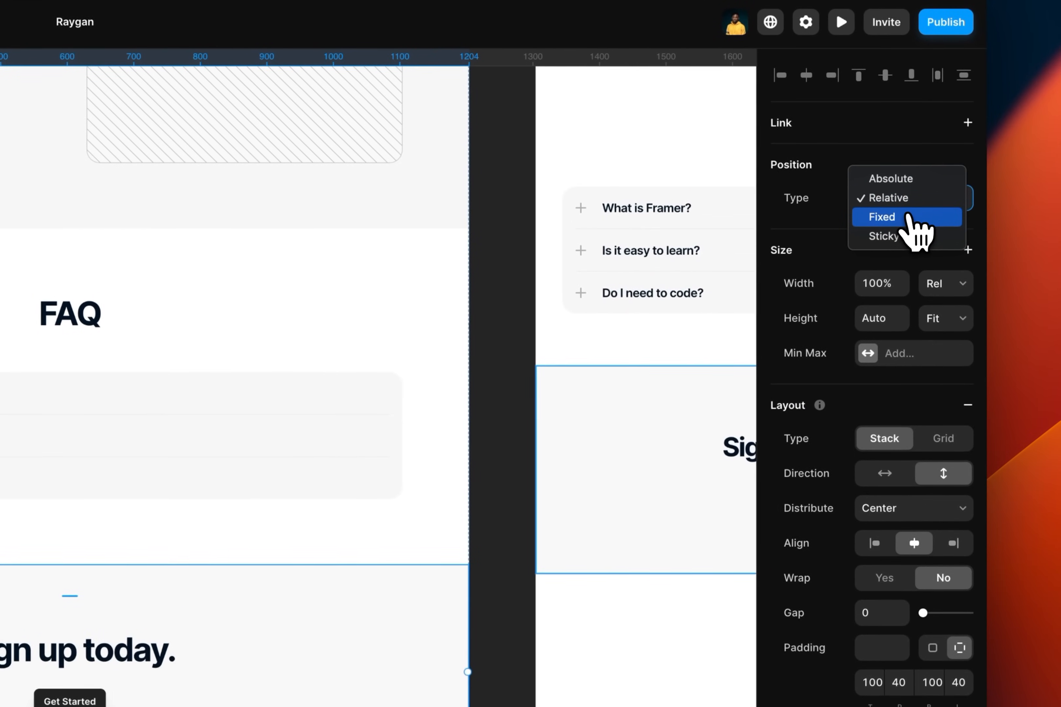
pyautogui.click(908, 218)
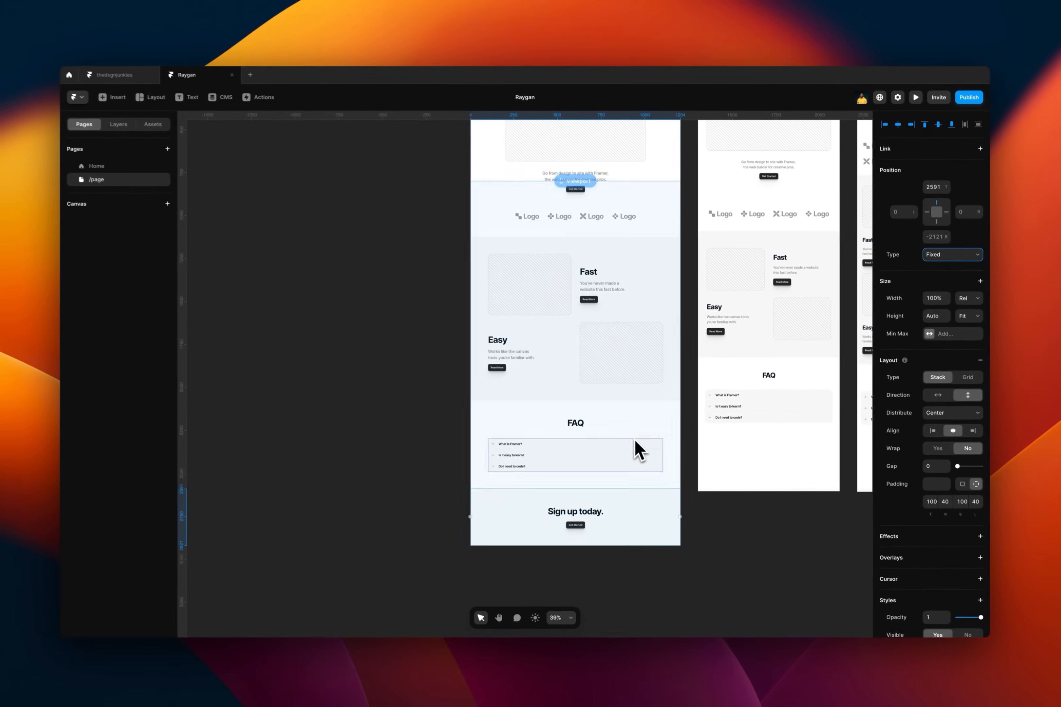
# Preview the Desktop breakpoint of /page, check where the fixed section sits while scrolling, and return to the canvas
pyautogui.scroll(4, 606, 525)
pyautogui.scroll(2, 814, 366)
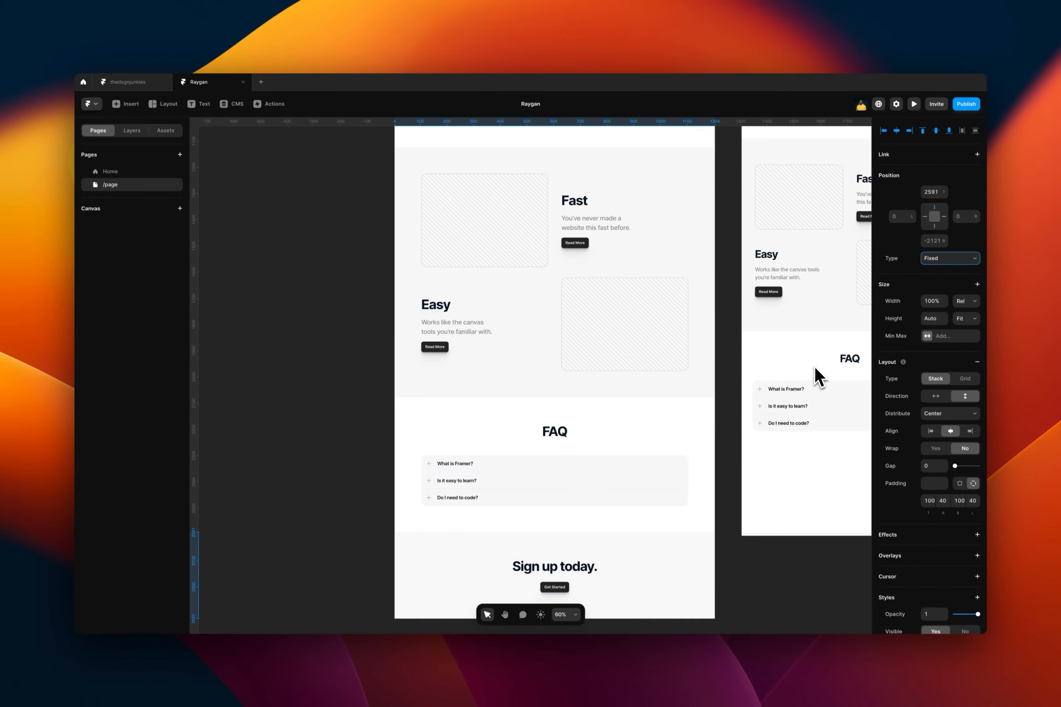
pyautogui.scroll(-5, 737, 402)
pyautogui.scroll(1, 740, 397)
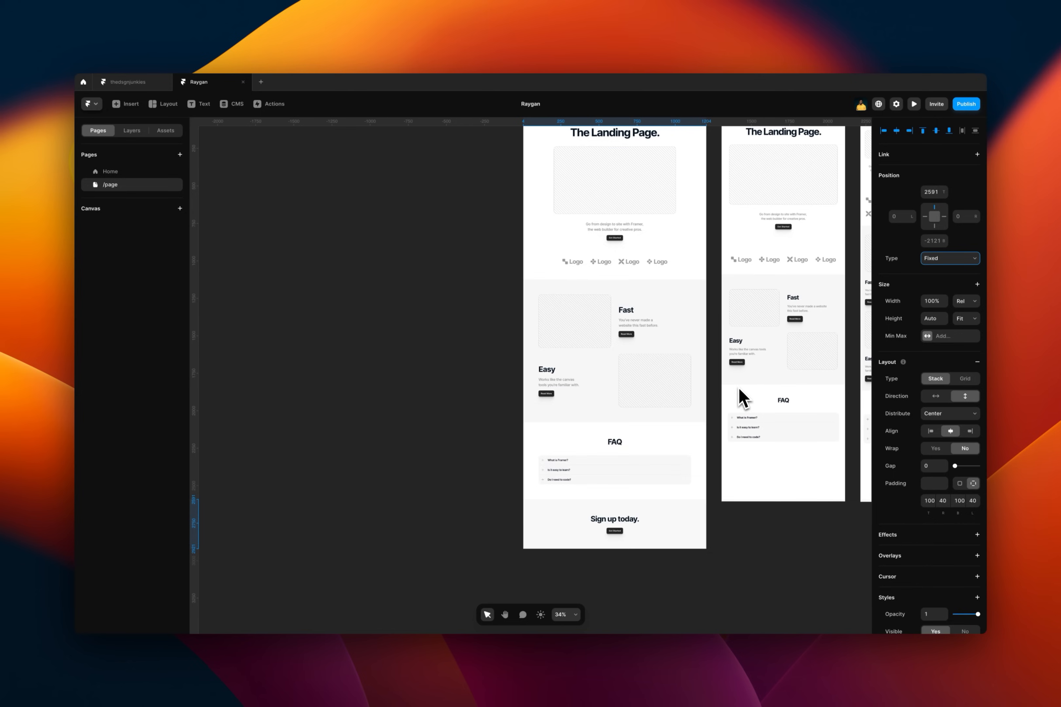
pyautogui.scroll(2, 659, 218)
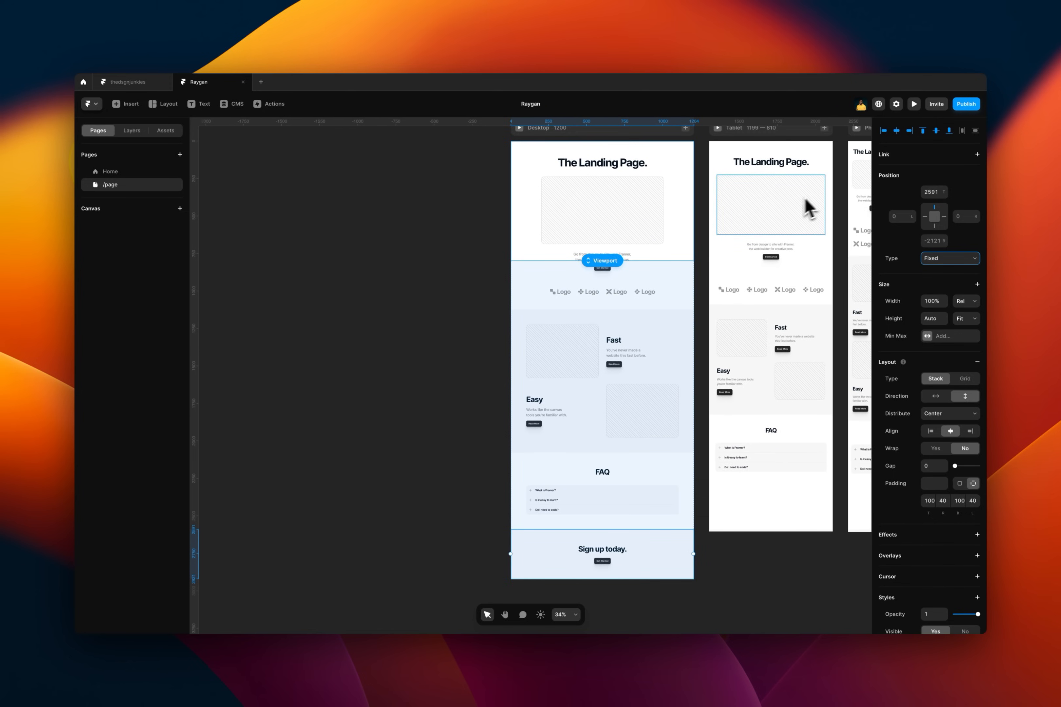
pyautogui.scroll(2, 751, 222)
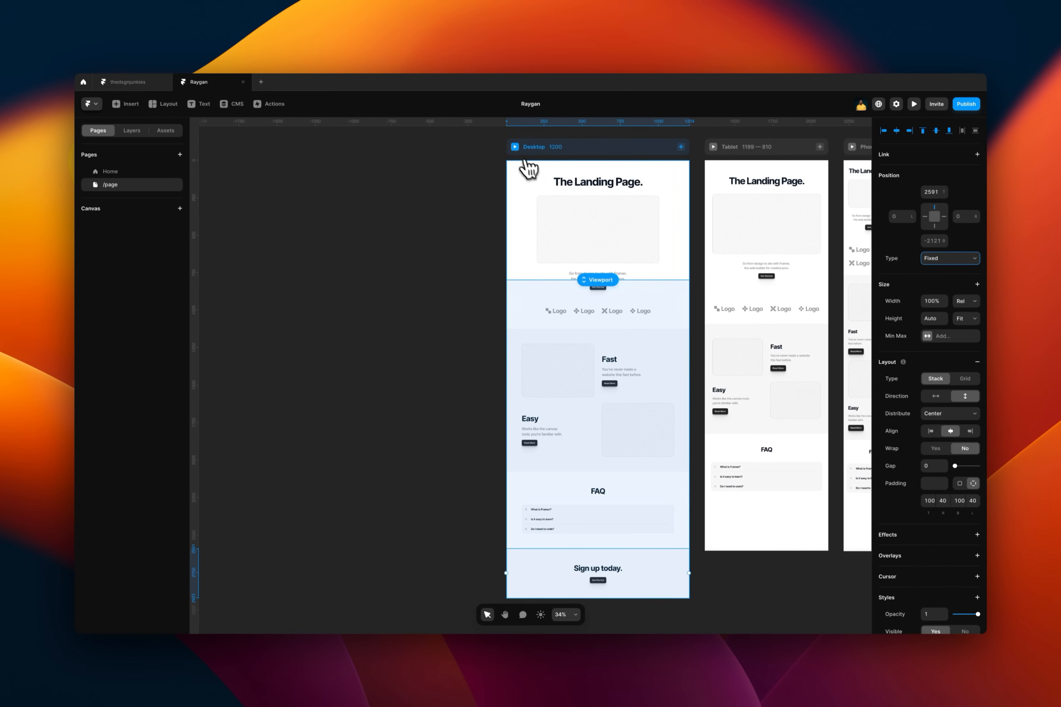
pyautogui.click(514, 147)
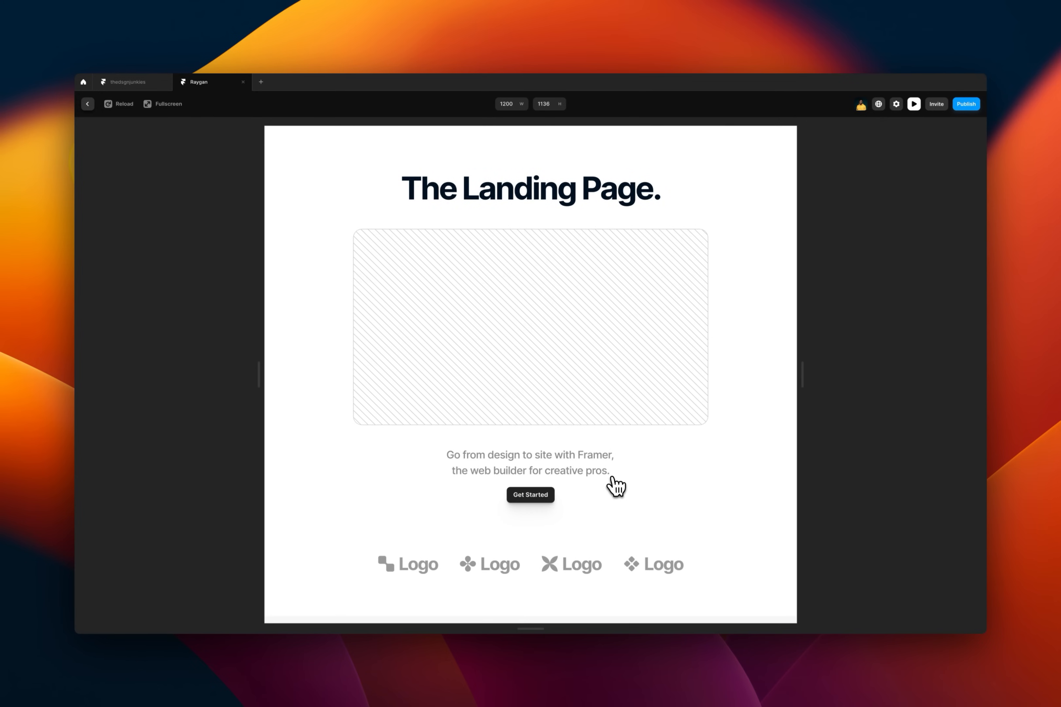
pyautogui.scroll(-5, 617, 483)
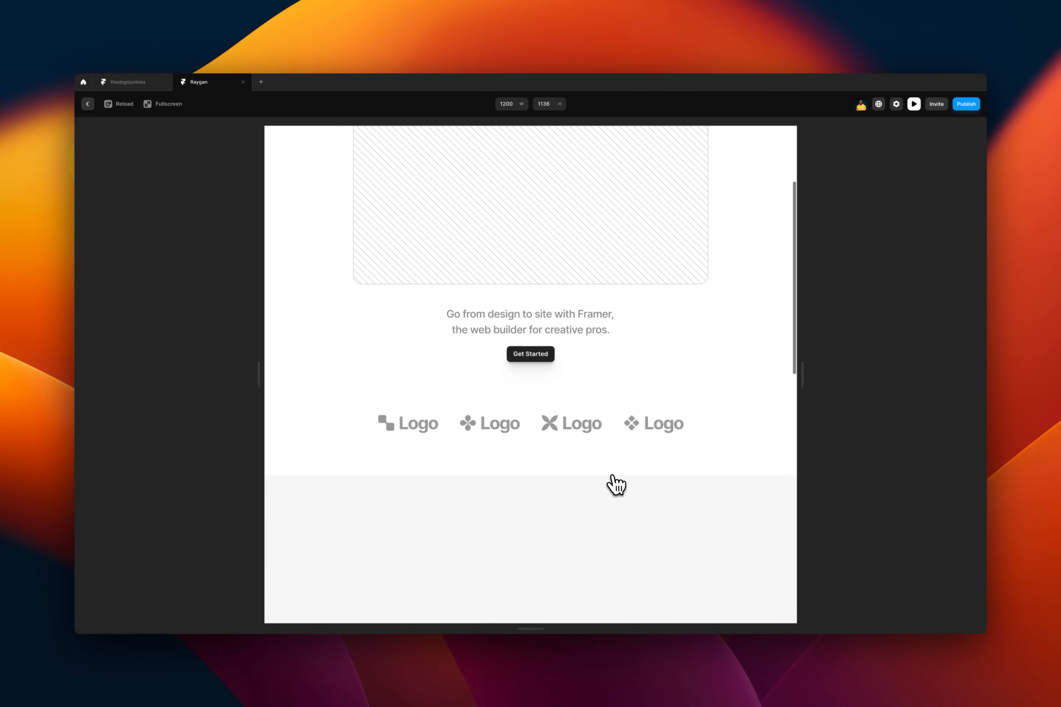
pyautogui.scroll(-3, 617, 484)
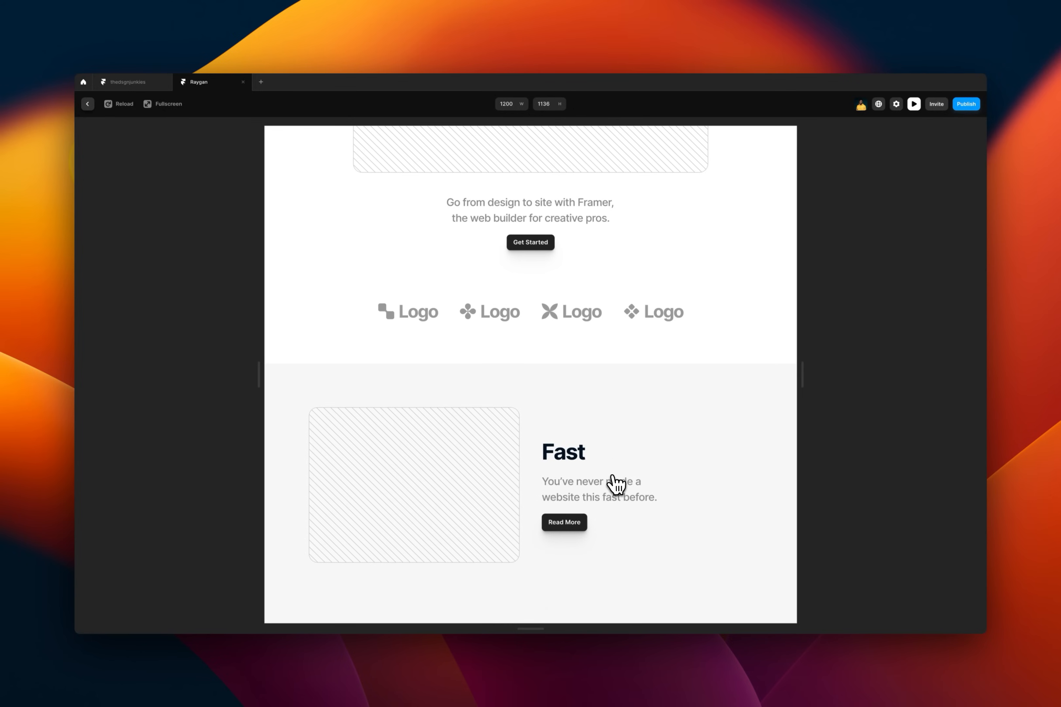
pyautogui.scroll(-10, 616, 485)
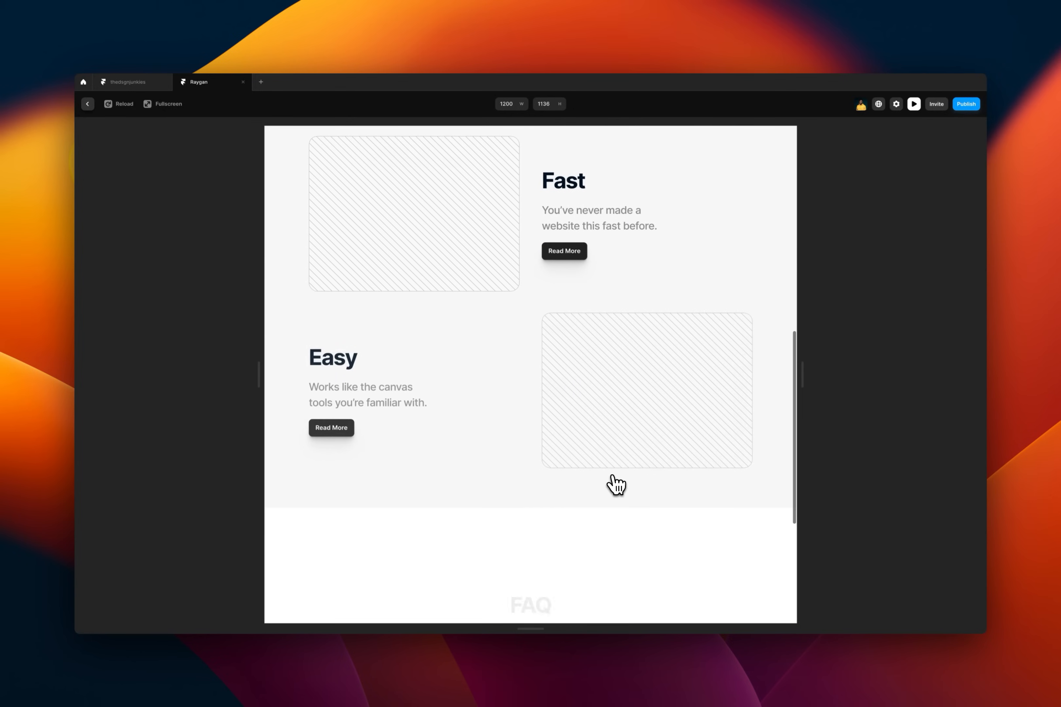
pyautogui.click(87, 104)
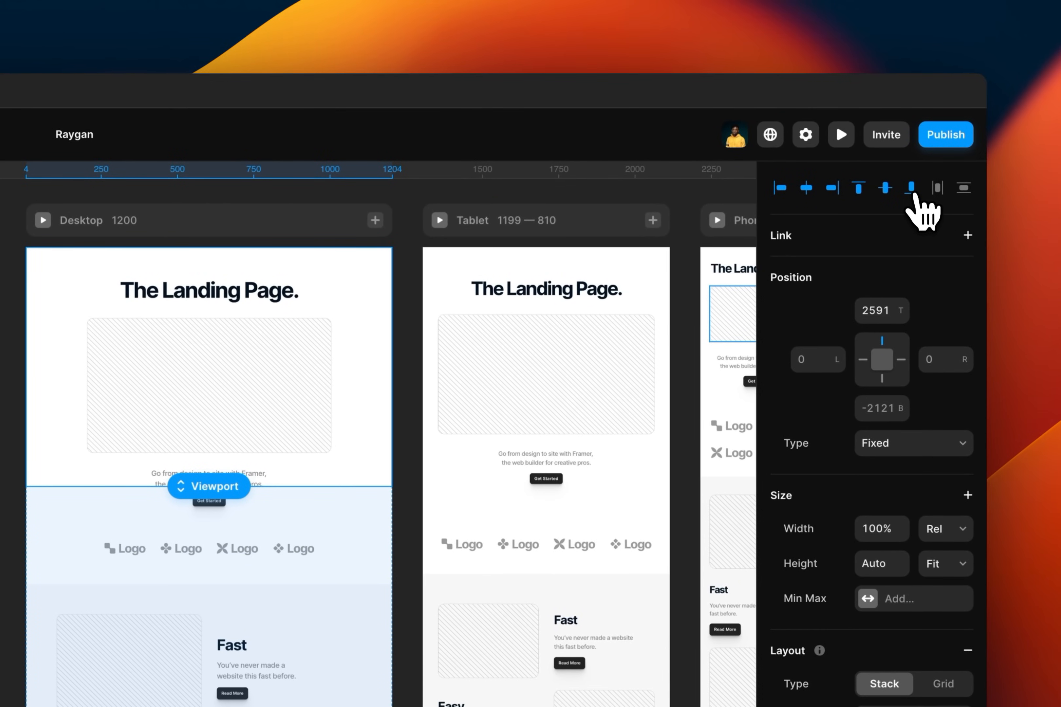
# Align the fixed "Sign up today." section to the bottom of the viewport
pyautogui.click(914, 193)
pyautogui.scroll(5, 158, 419)
pyautogui.scroll(3, 155, 419)
pyautogui.hscroll(2, 155, 419)
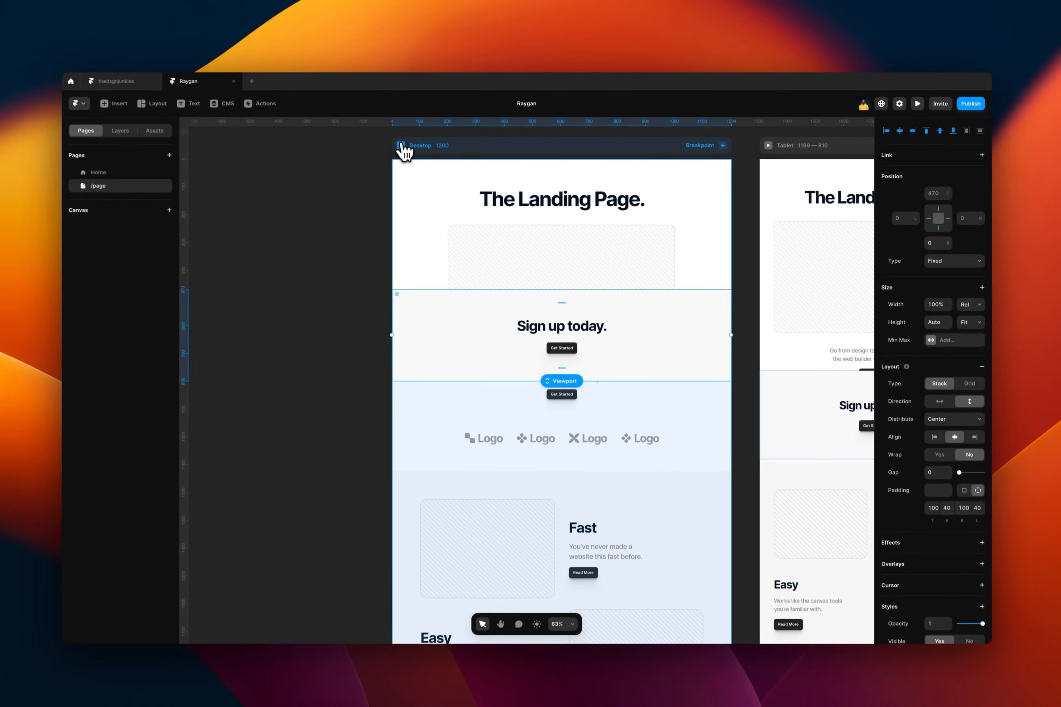
# Preview the Desktop breakpoint again and check the "Sign up today." section's behaviour while scrolling down to the page's end
pyautogui.click(400, 145)
pyautogui.scroll(-5, 471, 288)
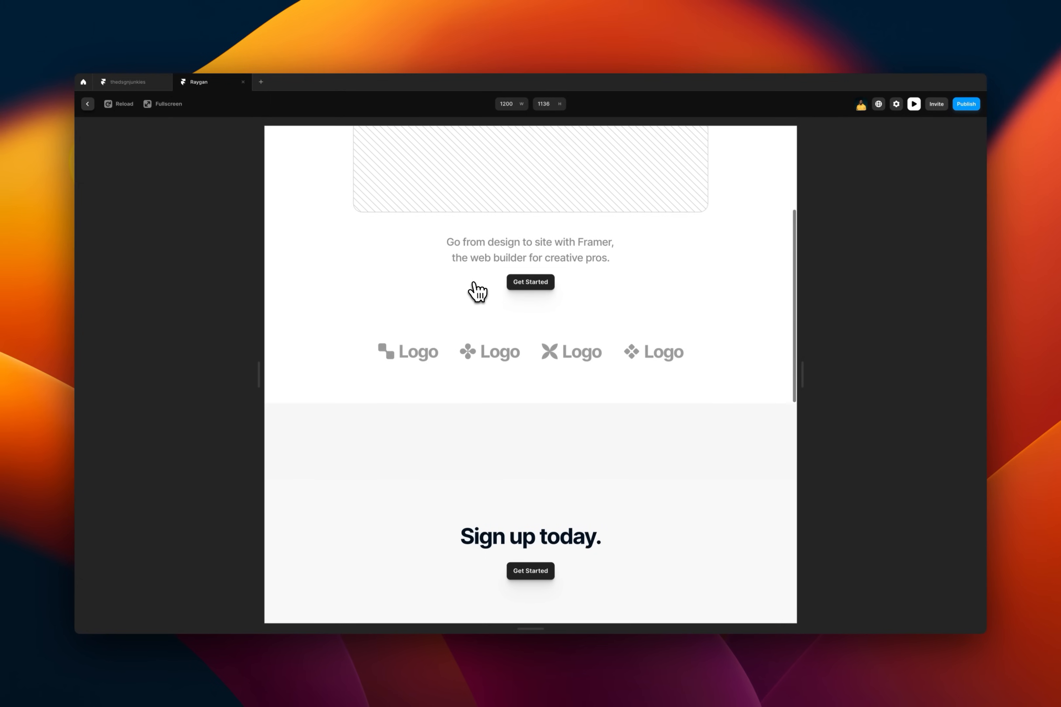
pyautogui.scroll(-10, 478, 292)
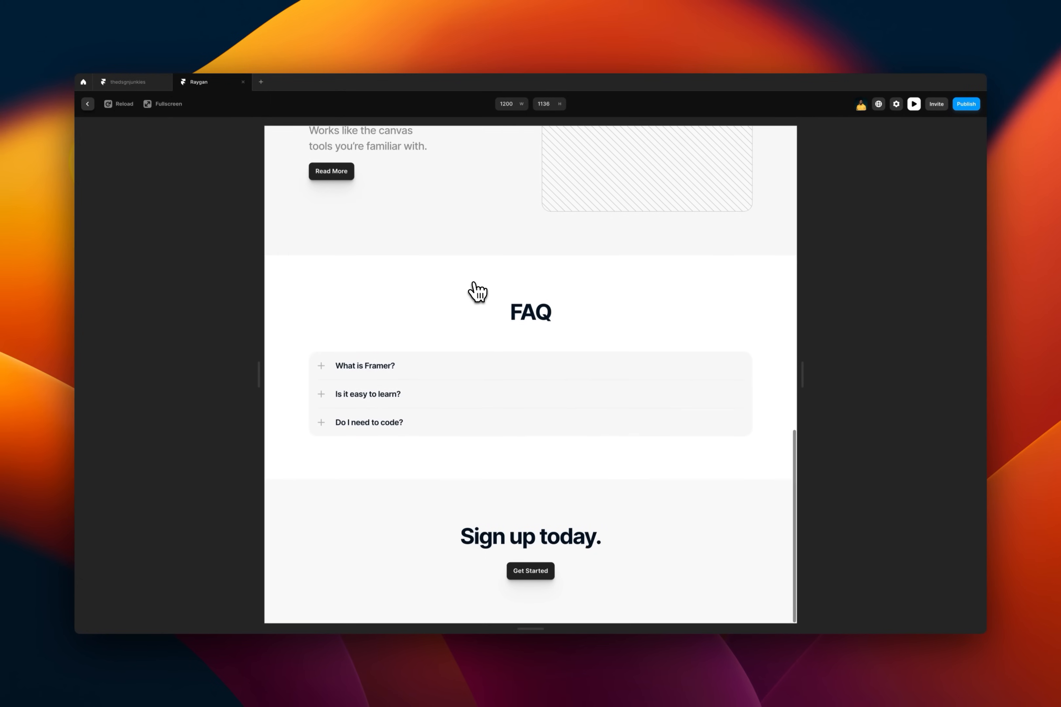
# Check the fixed section while scrolling the preview back towards the page's start, and return to the canvas
pyautogui.scroll(12, 474, 291)
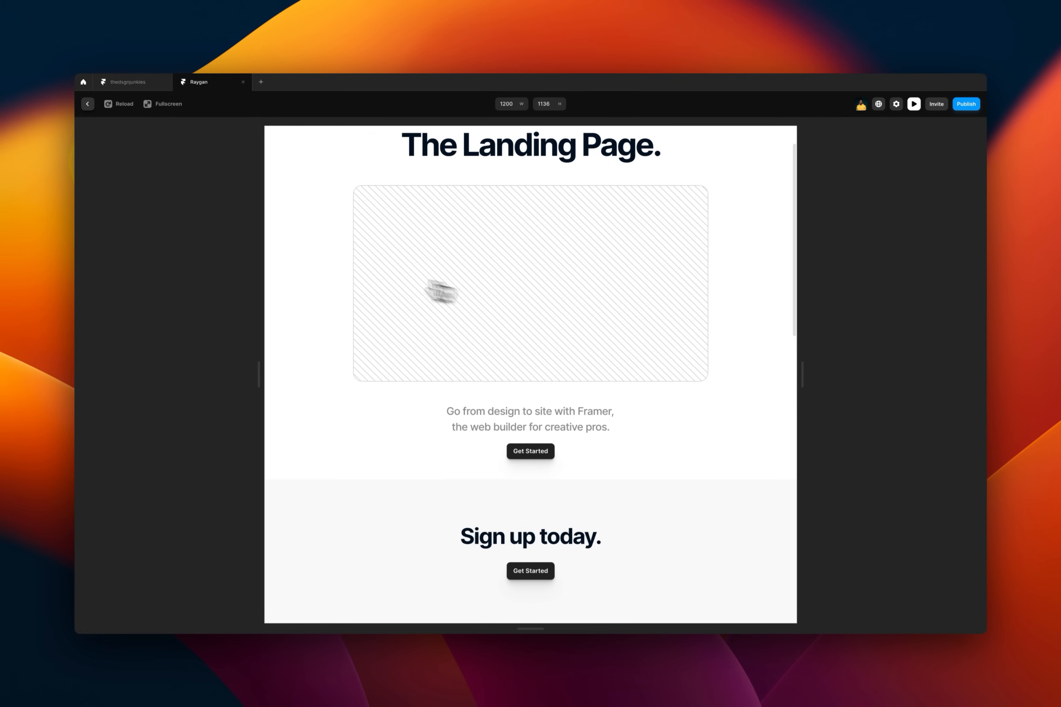
pyautogui.click(87, 104)
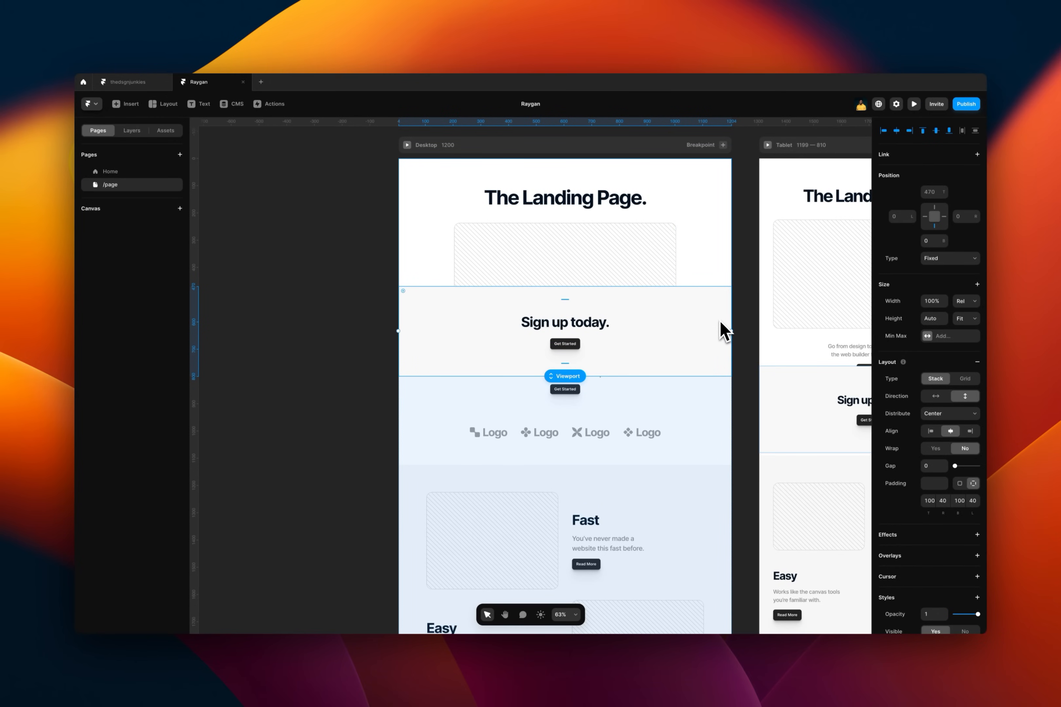
# Add a Z Index style to the Desktop header section containing "The Landing Page." and set it to 3
pyautogui.click(720, 285)
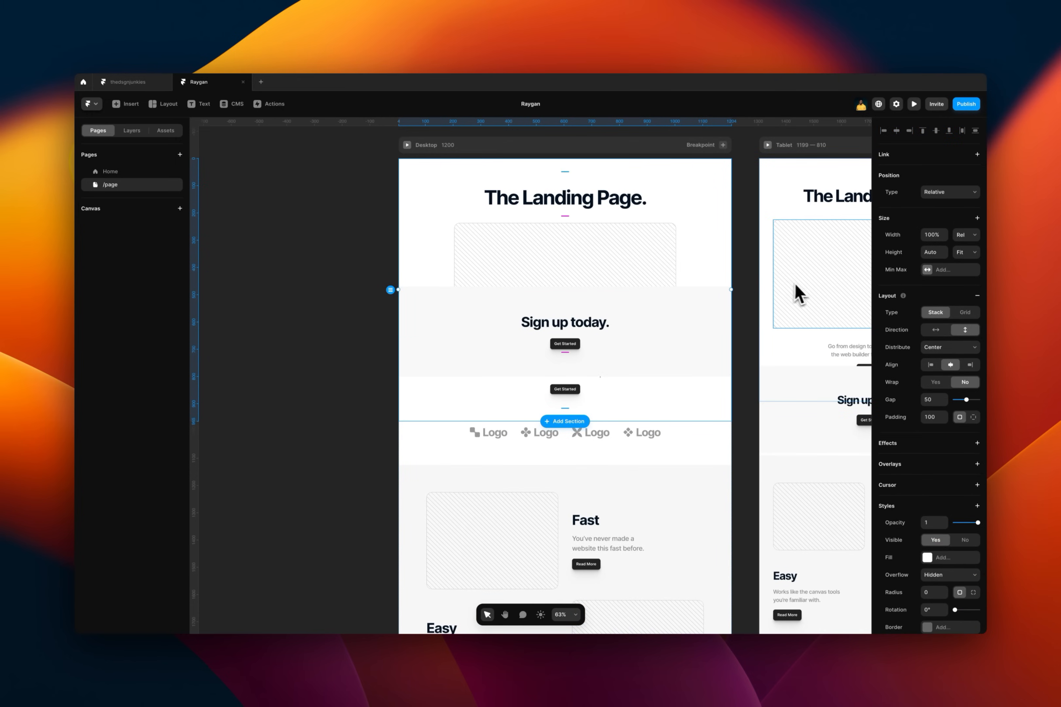
pyautogui.scroll(-4, 931, 474)
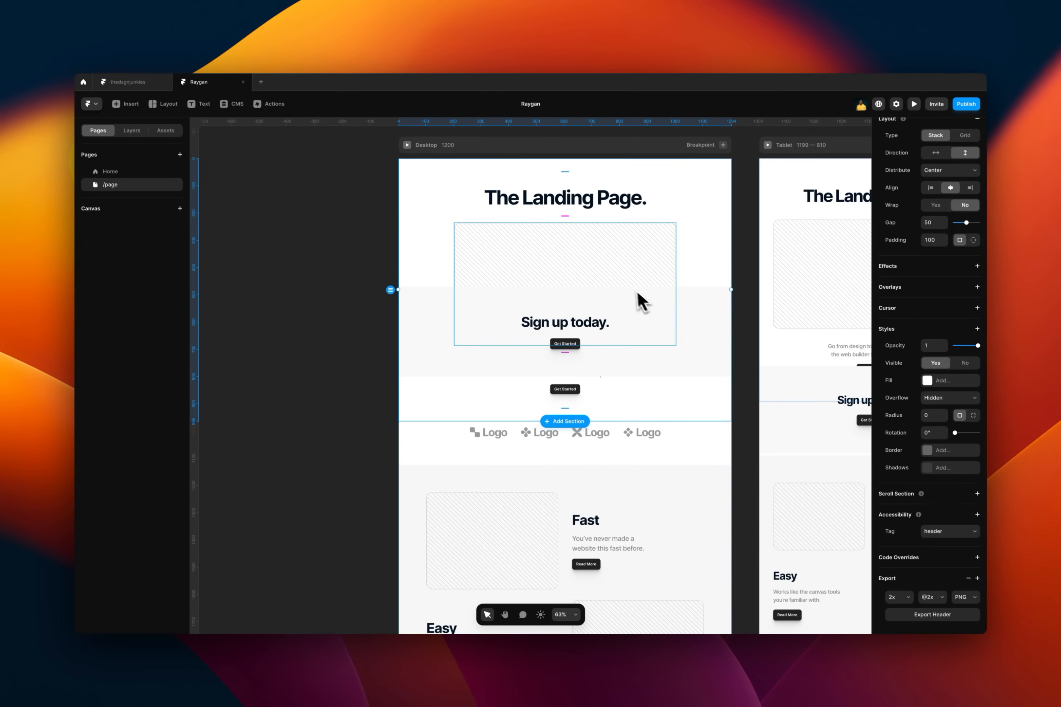
pyautogui.hscroll(5, 635, 301)
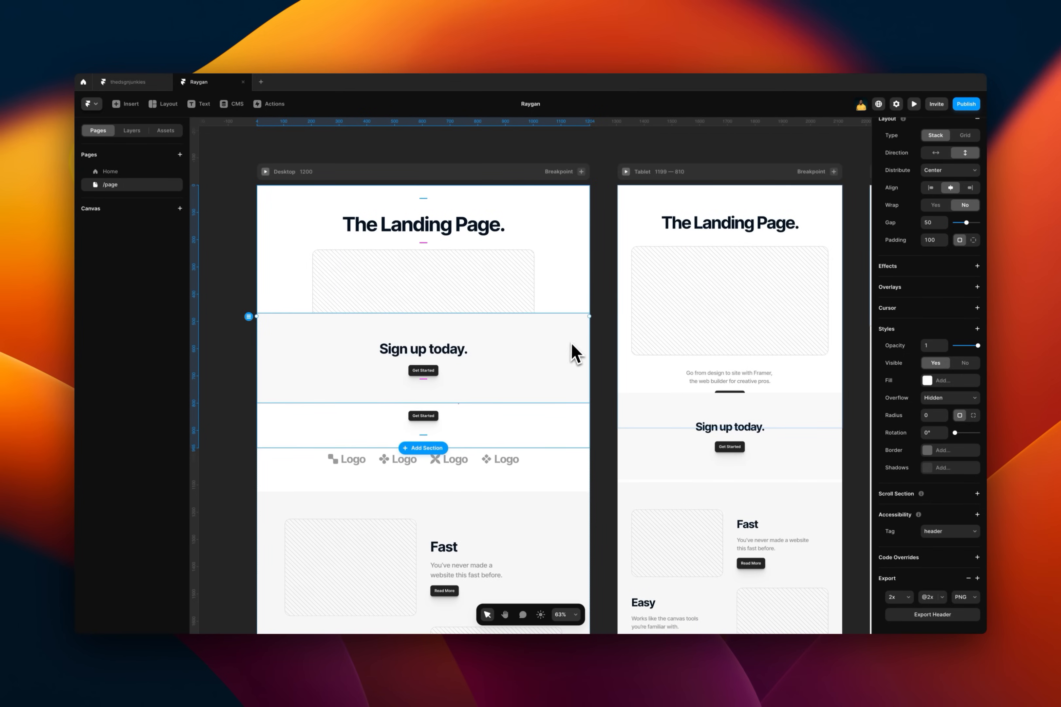
pyautogui.click(573, 355)
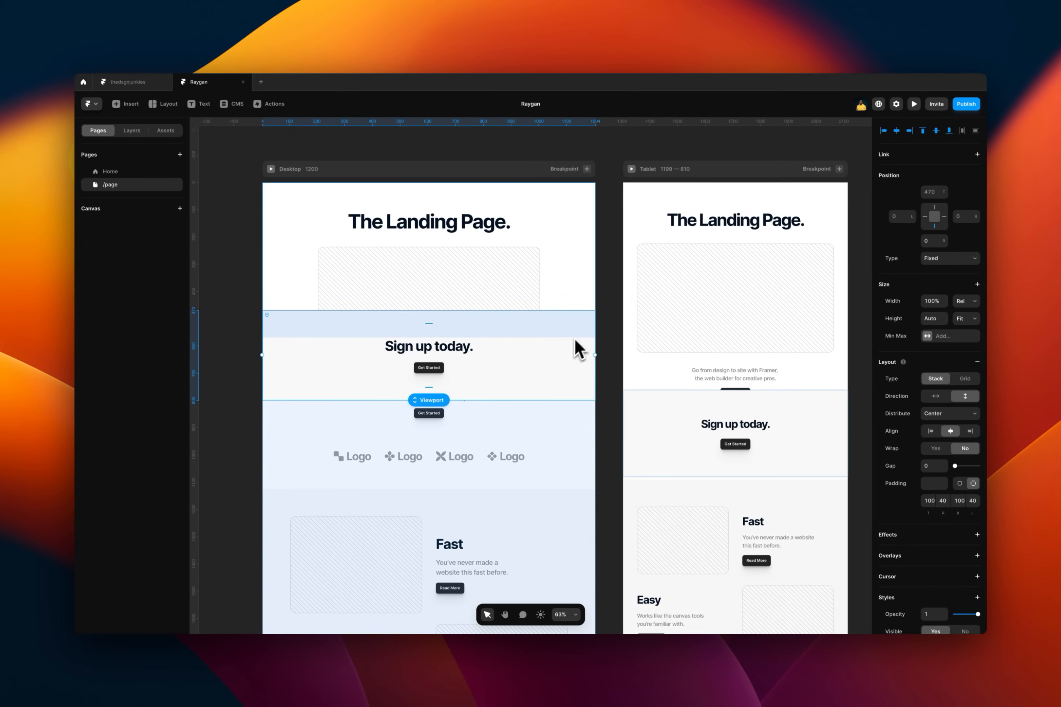
pyautogui.click(588, 281)
pyautogui.scroll(-1, 587, 281)
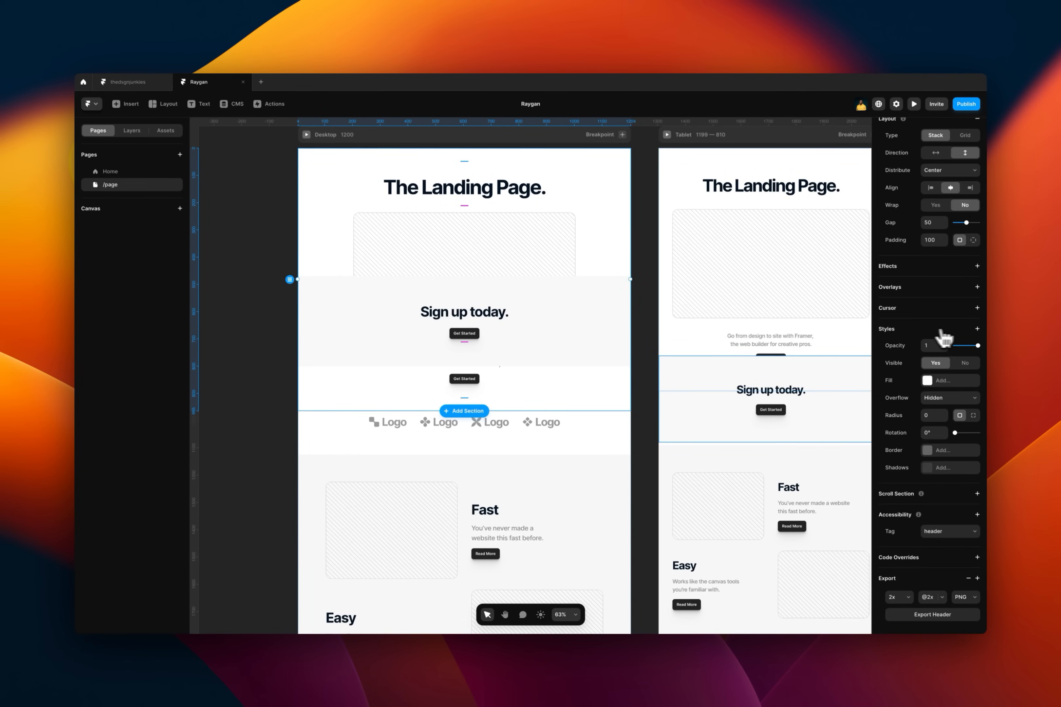
pyautogui.click(977, 329)
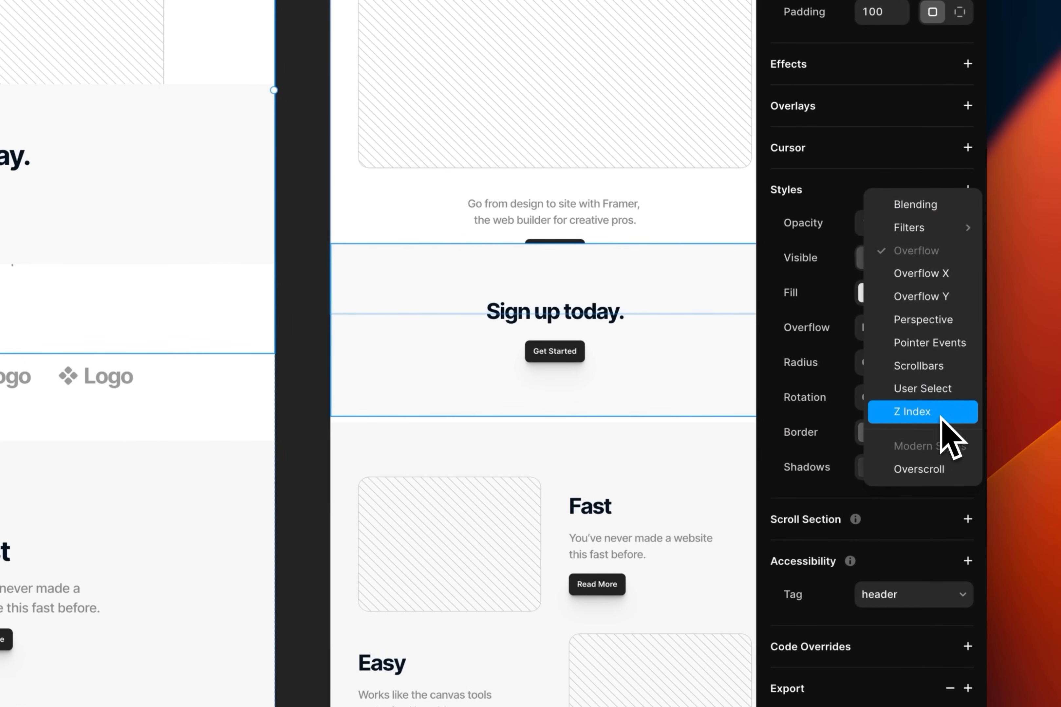
pyautogui.click(941, 416)
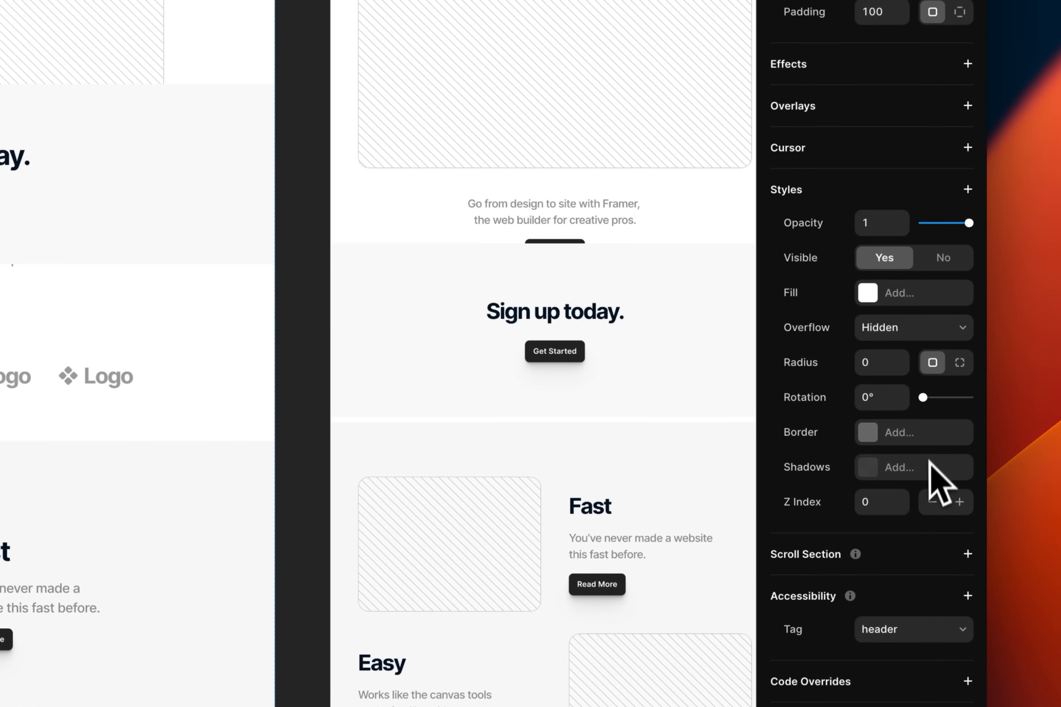
pyautogui.click(963, 502)
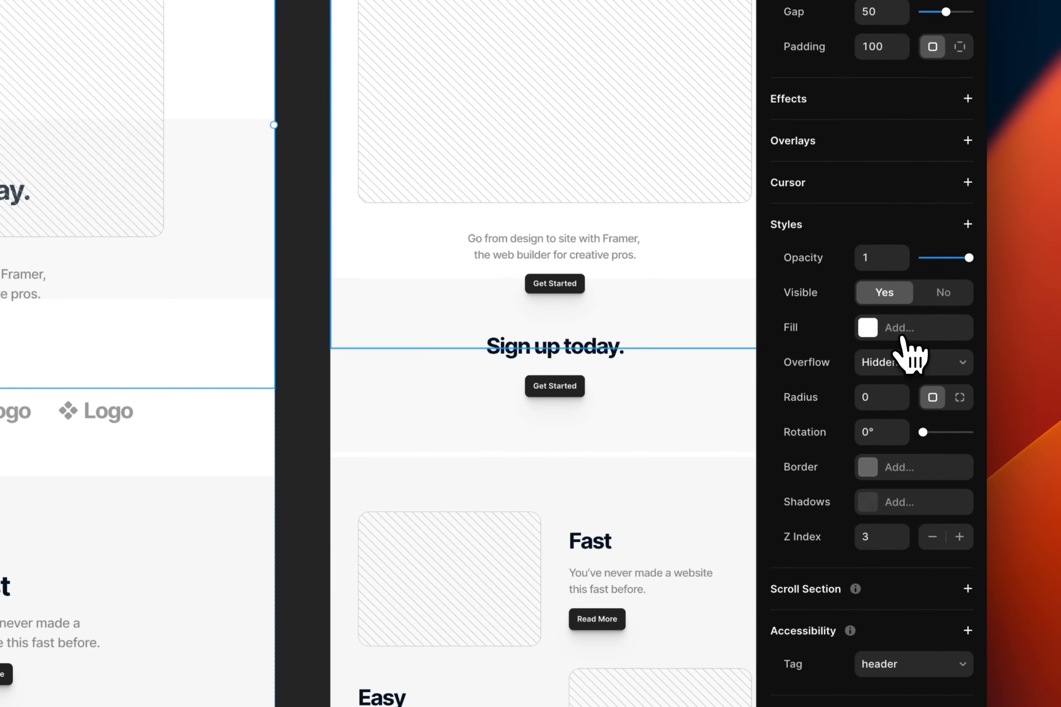
# Add a solid #FFFFFF fill to the header section
pyautogui.click(901, 340)
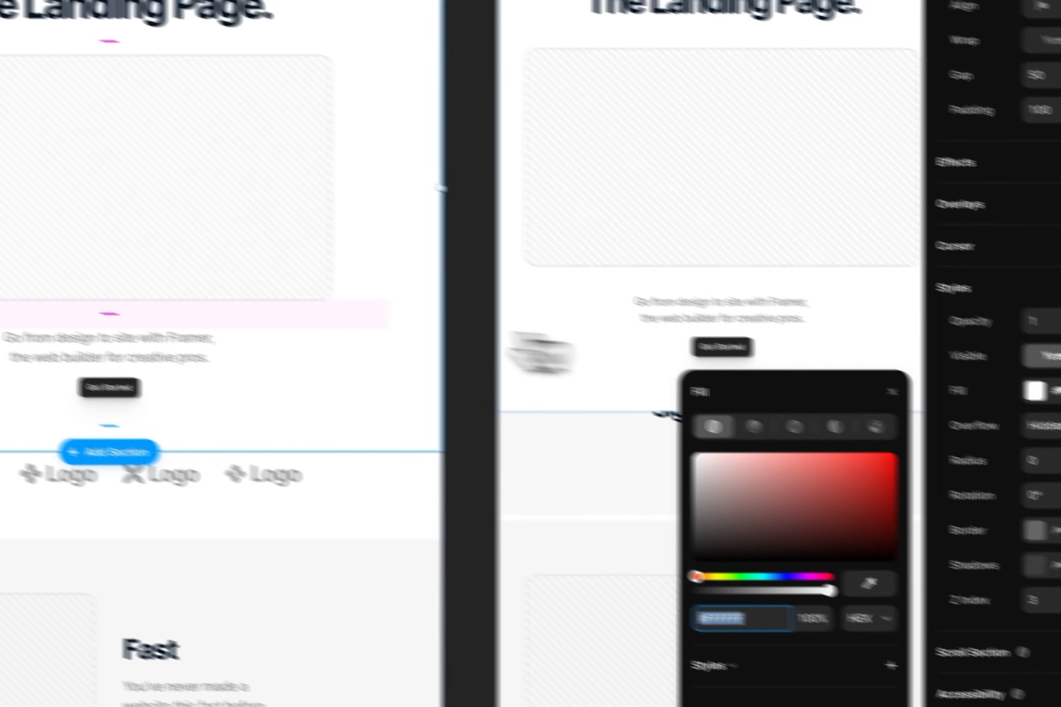
pyautogui.scroll(-1, 647, 450)
pyautogui.hscroll(-1, 646, 450)
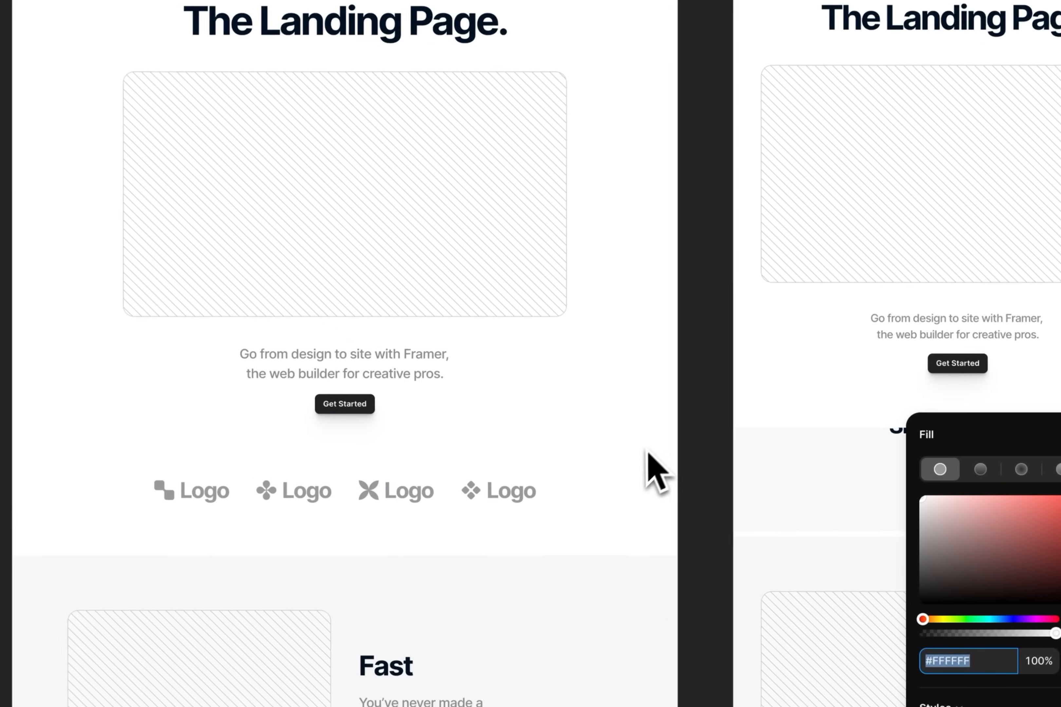
# Select the logo, feature and FAQ sections together and give them a Z Index of 3
pyautogui.click(658, 518)
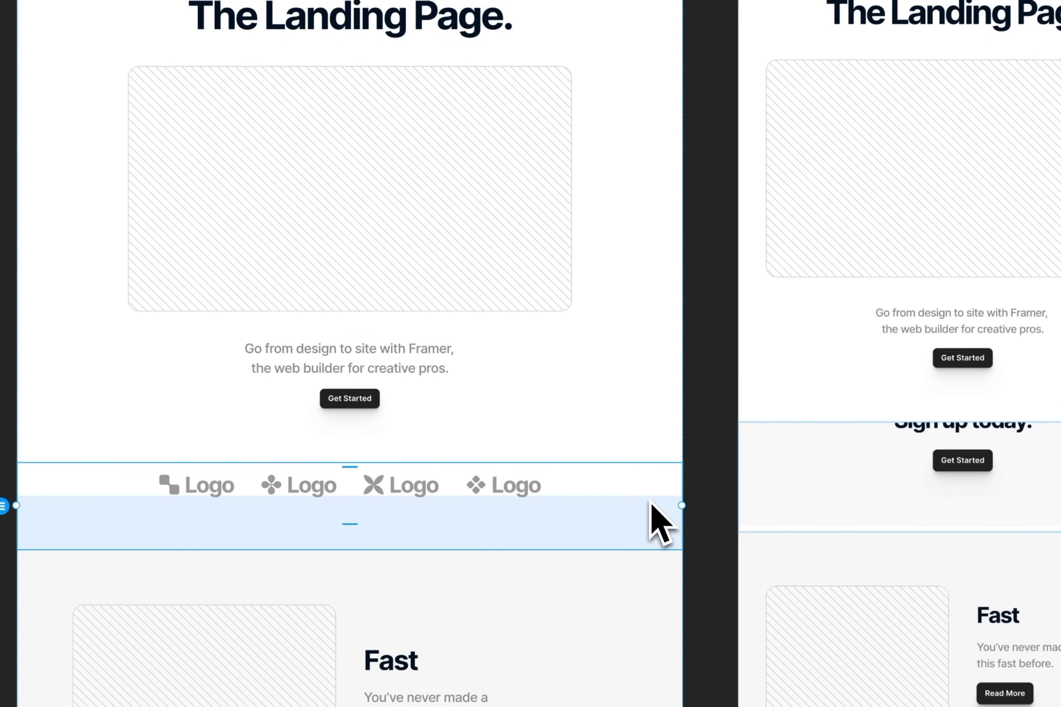
pyautogui.scroll(-10, 658, 513)
pyautogui.hscroll(-1, 659, 514)
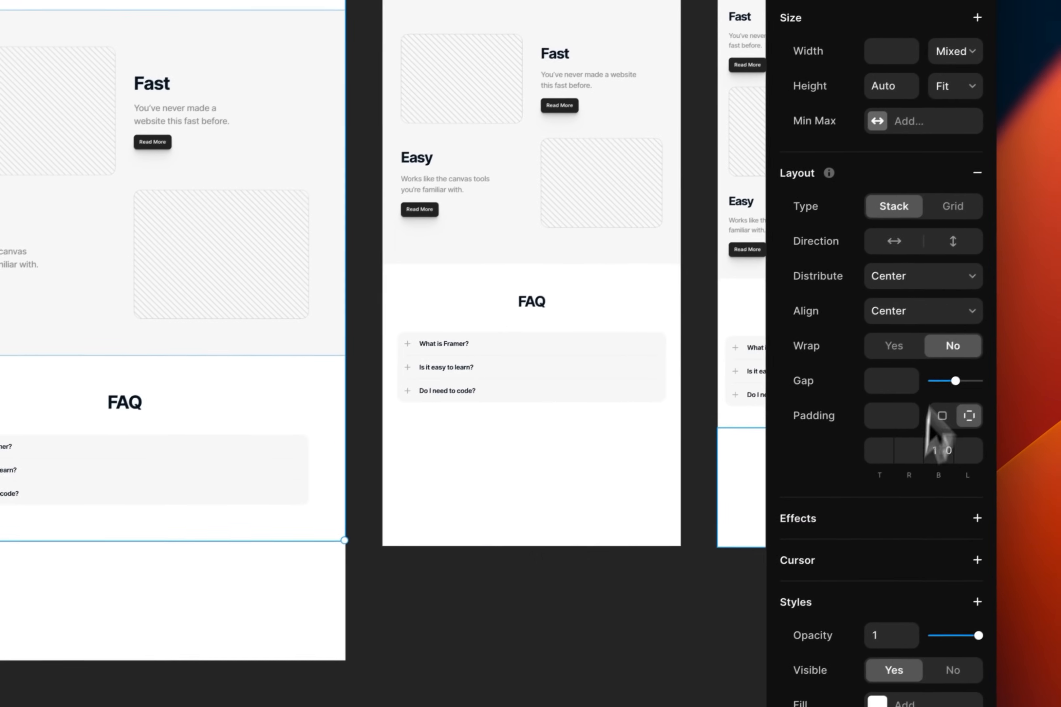
pyautogui.scroll(-4, 981, 576)
pyautogui.click(967, 206)
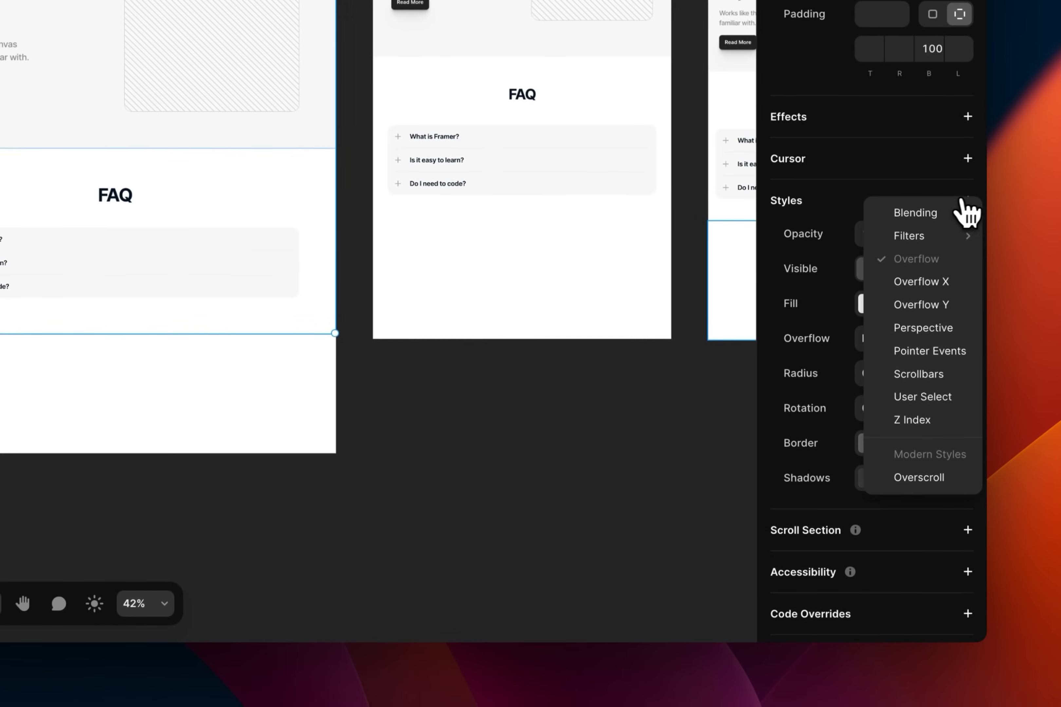
pyautogui.click(928, 420)
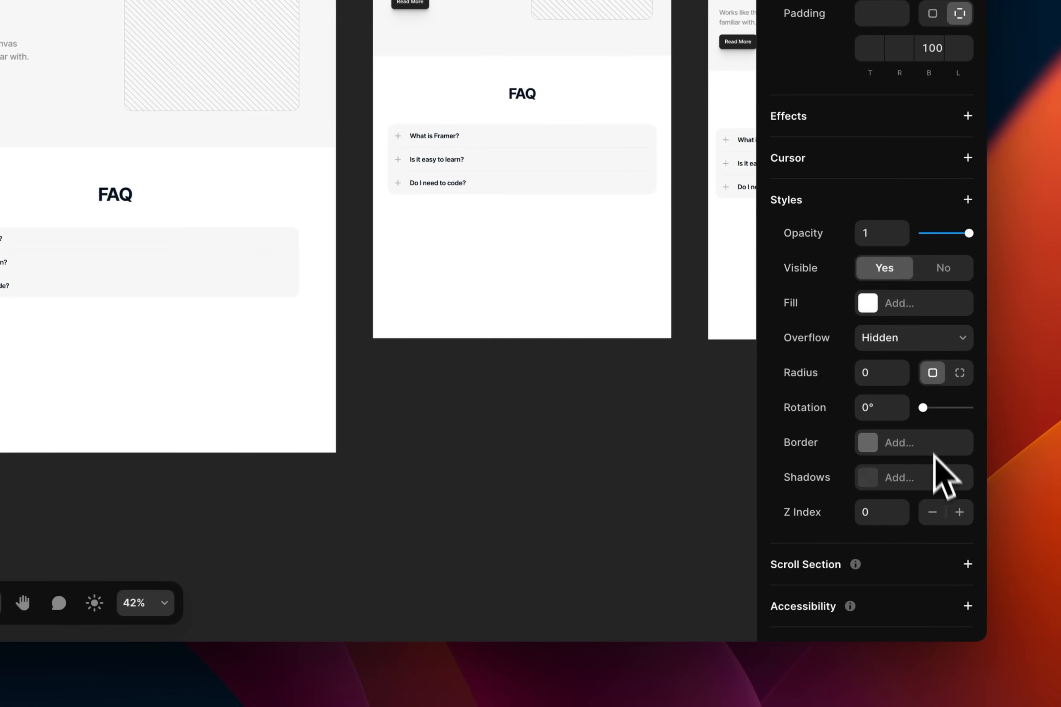
pyautogui.click(963, 516)
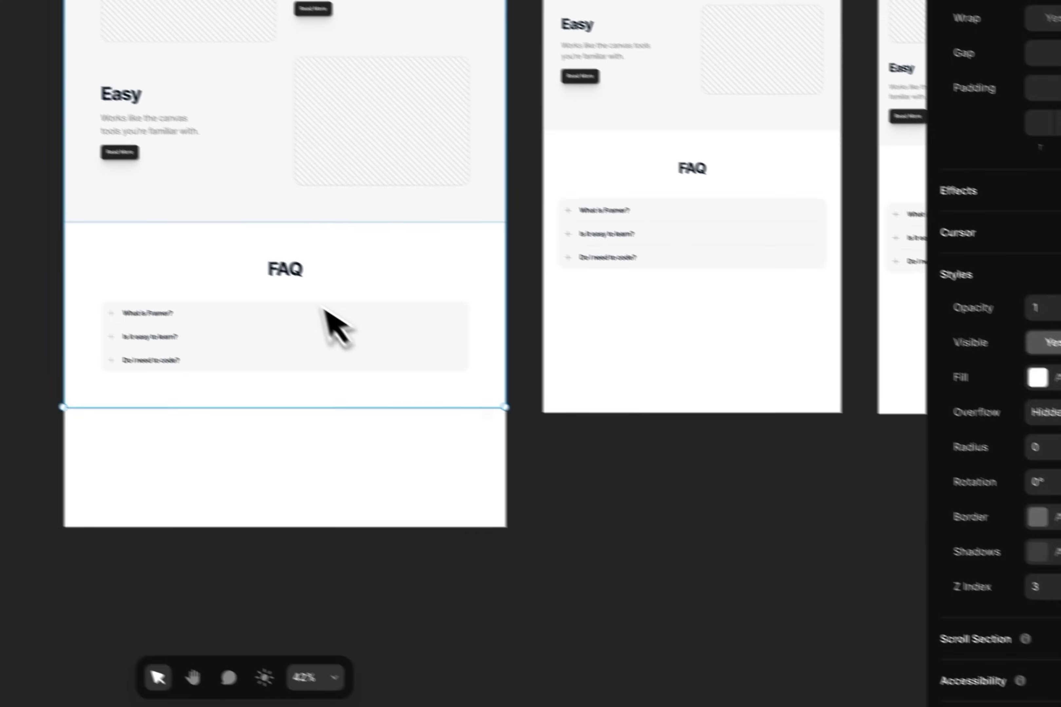
# Add a solid #FFFFFF fill to the Desktop FAQ section
pyautogui.scroll(3, 152, 209)
pyautogui.click(603, 339)
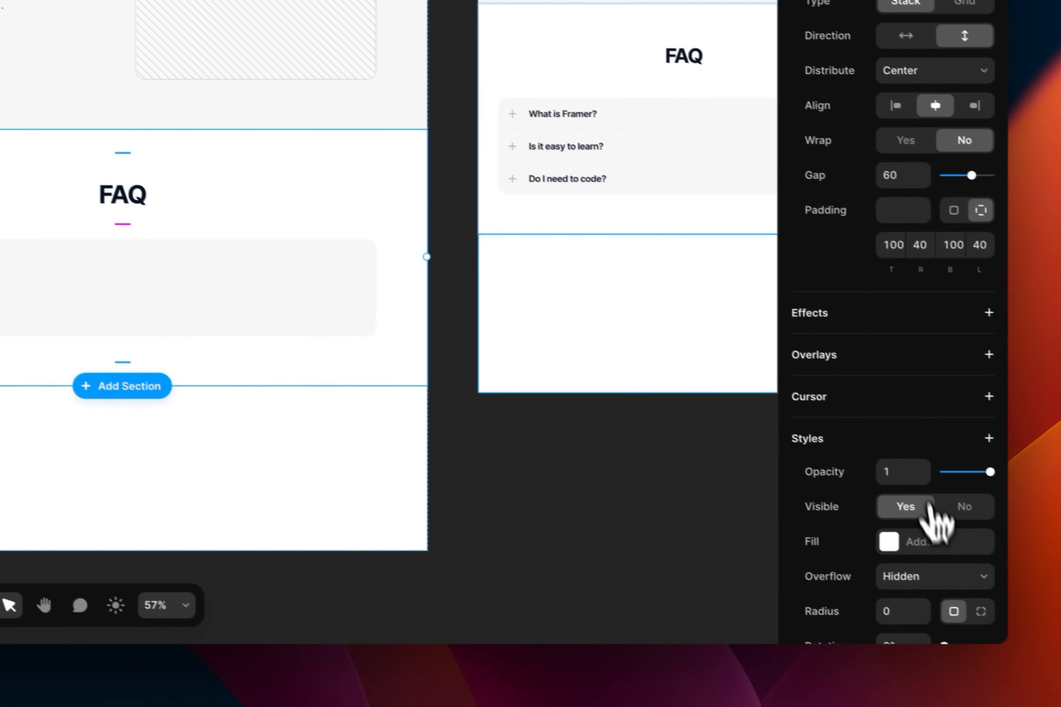
pyautogui.click(917, 541)
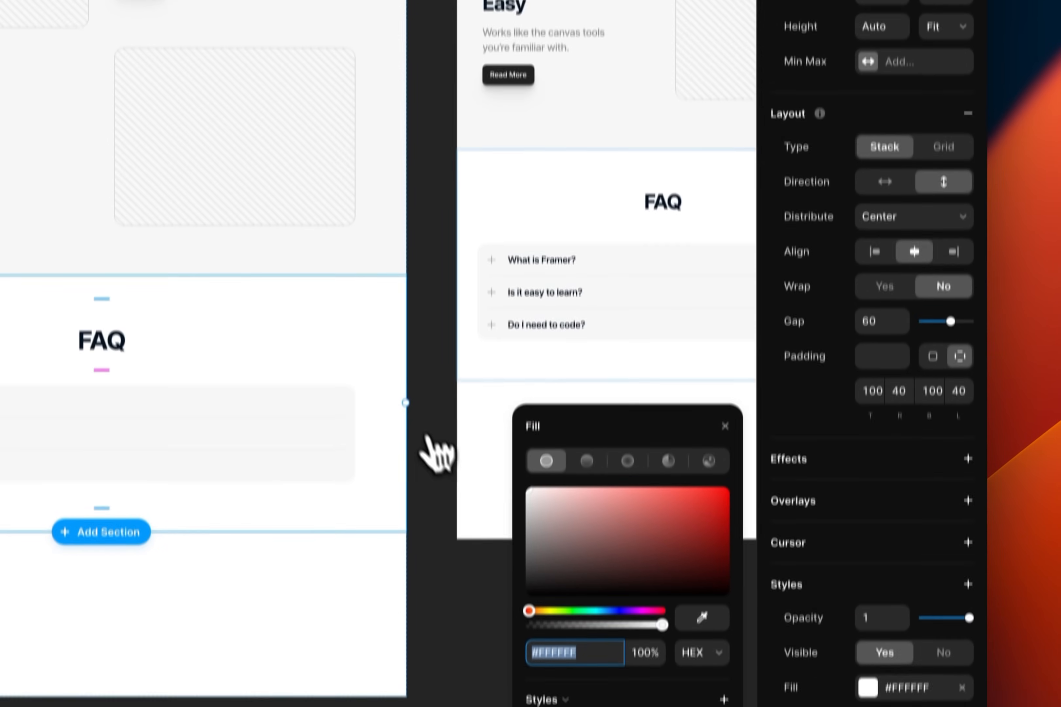
# Add a solid #FFFFFF fill to the Desktop logo section
pyautogui.scroll(10, 425, 456)
pyautogui.scroll(2, 379, 415)
pyautogui.click(363, 186)
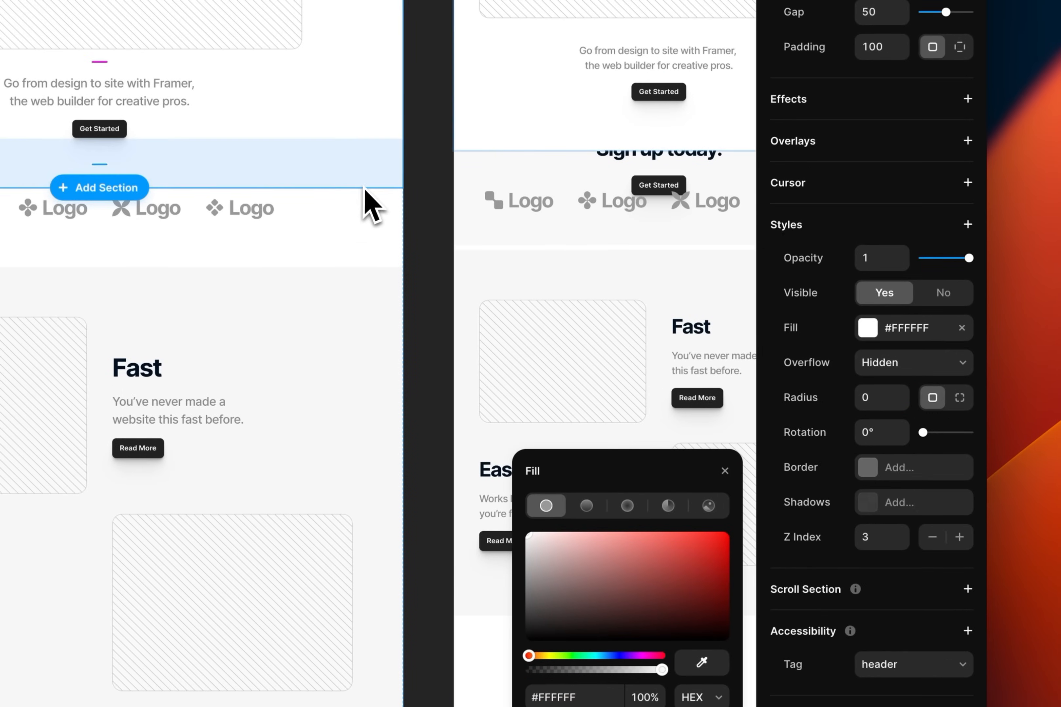
pyautogui.click(367, 211)
pyautogui.click(899, 647)
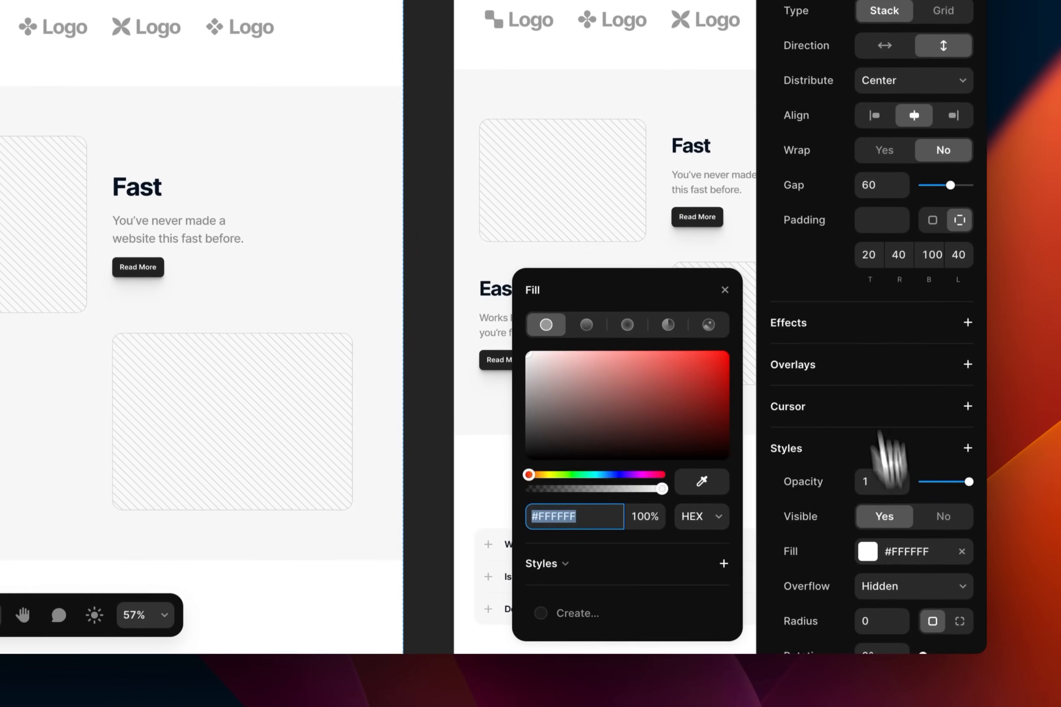
pyautogui.click(308, 30)
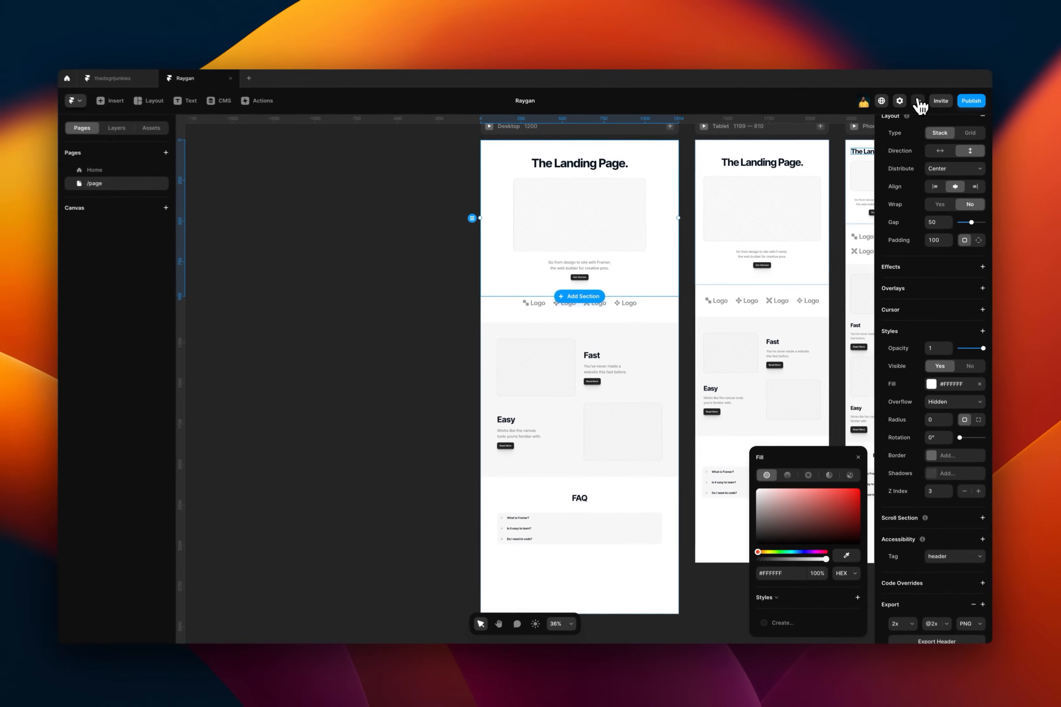
# Preview the page, scroll repeatedly around the FAQ section to check the footer reveal, and return to the canvas
pyautogui.click(917, 103)
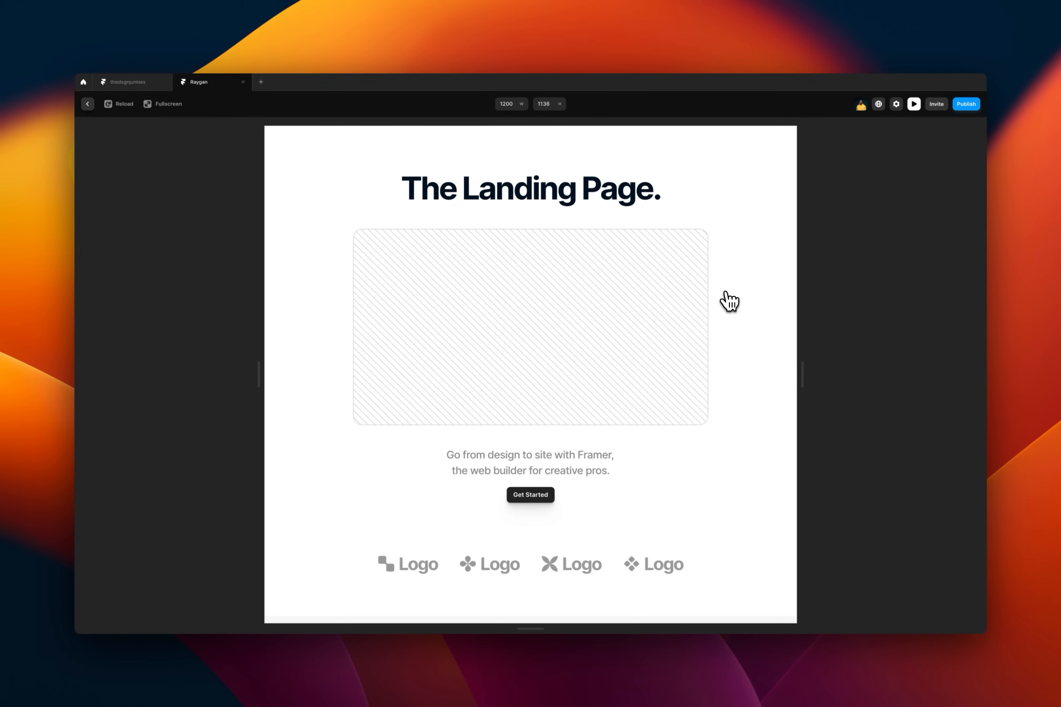
pyautogui.scroll(-15, 729, 296)
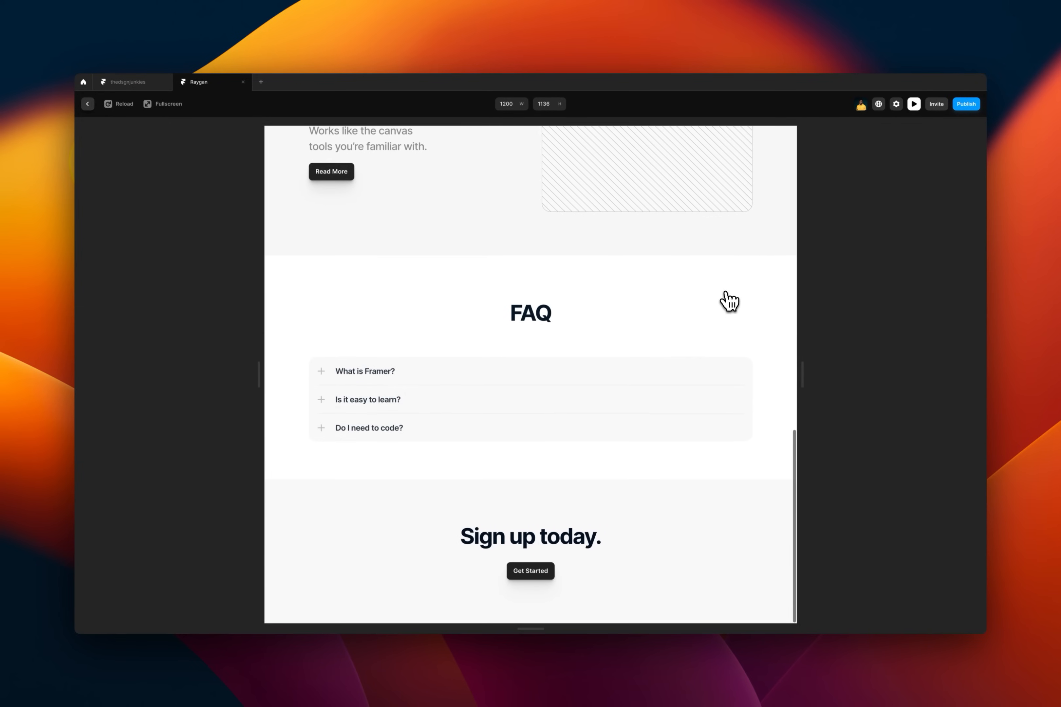
pyautogui.scroll(3, 729, 301)
pyautogui.scroll(-3, 729, 301)
pyautogui.scroll(2, 728, 301)
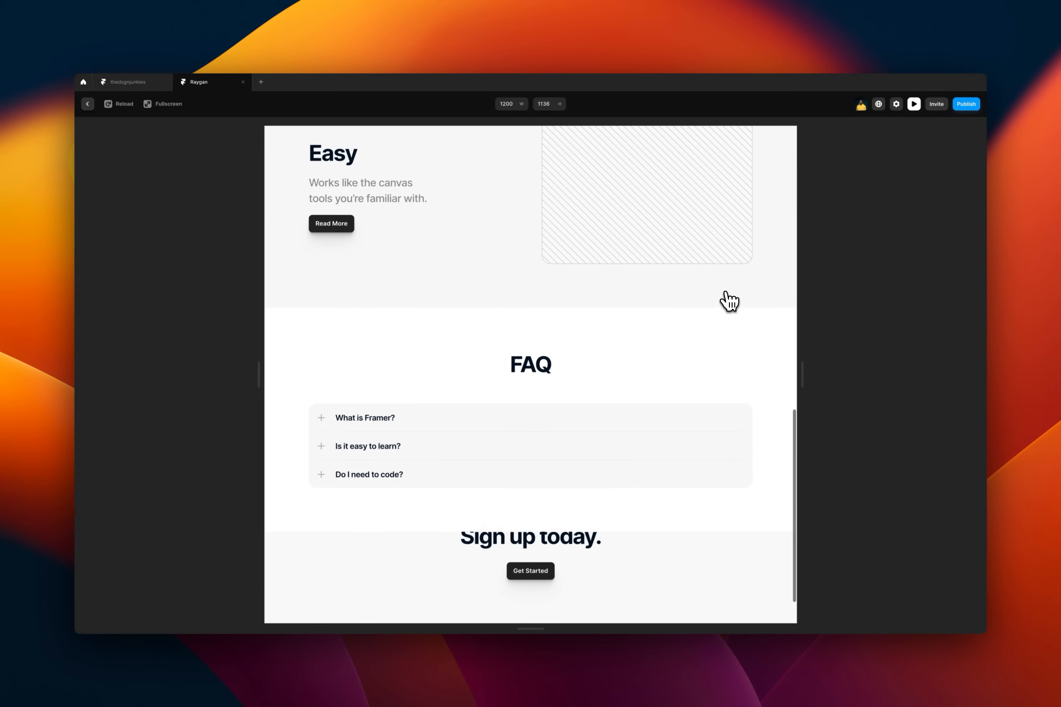
pyautogui.scroll(-2, 729, 301)
pyautogui.scroll(-1, 729, 301)
pyautogui.scroll(2, 730, 301)
pyautogui.scroll(-2, 730, 302)
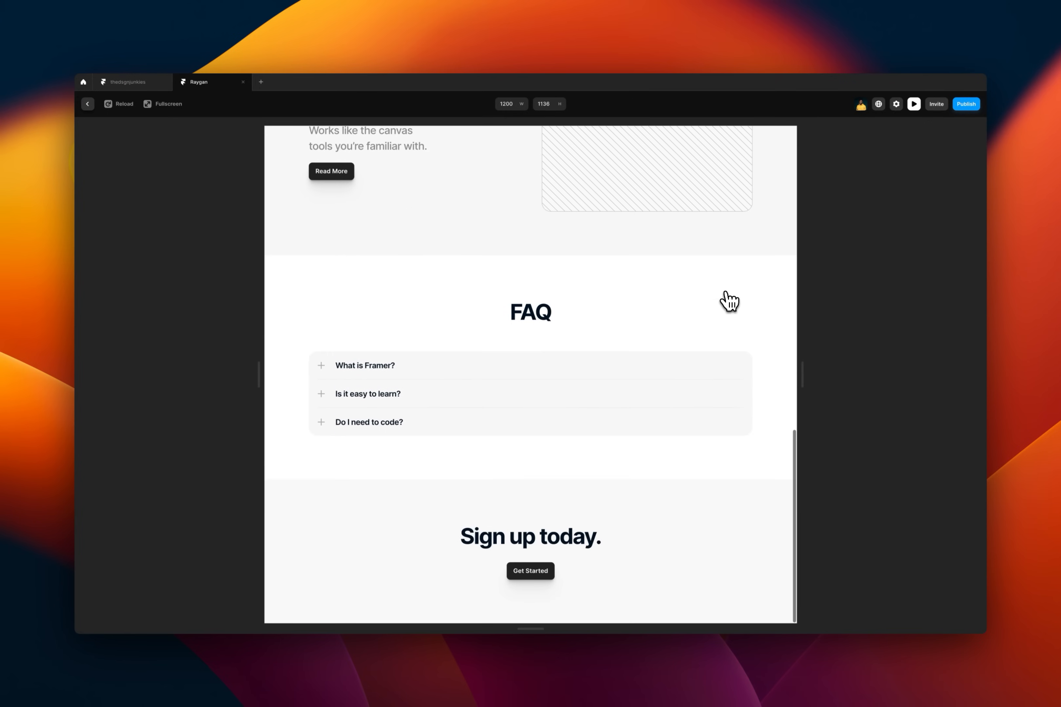
pyautogui.scroll(4, 729, 301)
pyautogui.scroll(8, 730, 302)
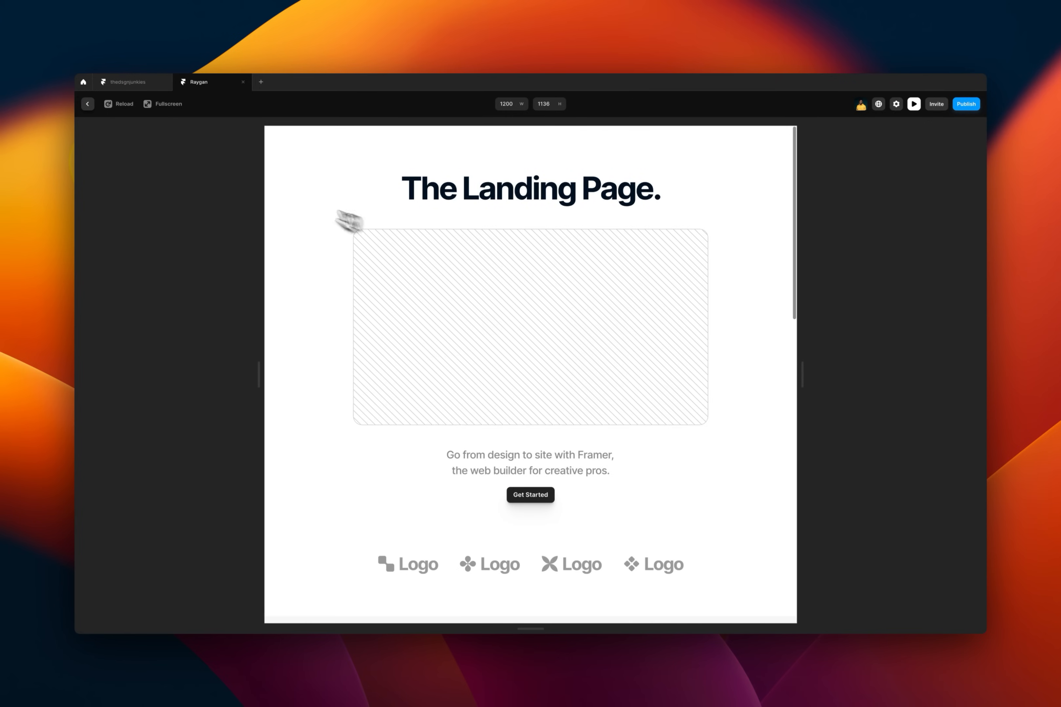
pyautogui.click(88, 104)
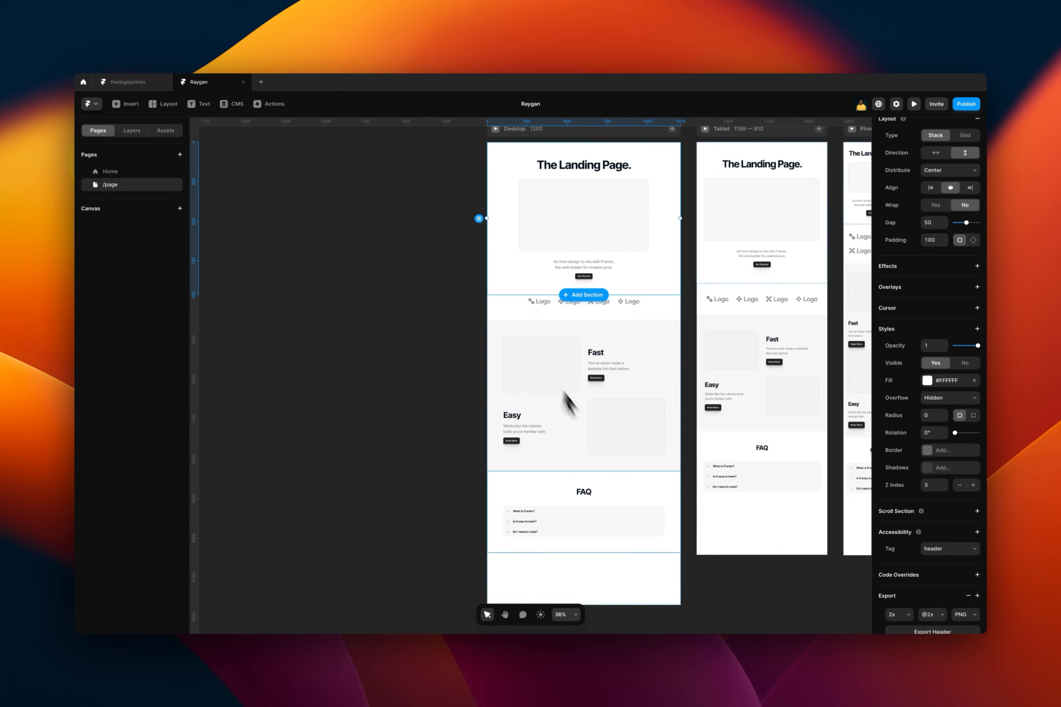
# Add an outside shadow of type Realistic in #000000 to the Desktop FAQ section
pyautogui.scroll(-4, 633, 504)
pyautogui.scroll(3, 632, 504)
pyautogui.click(737, 301)
pyautogui.scroll(5, 736, 301)
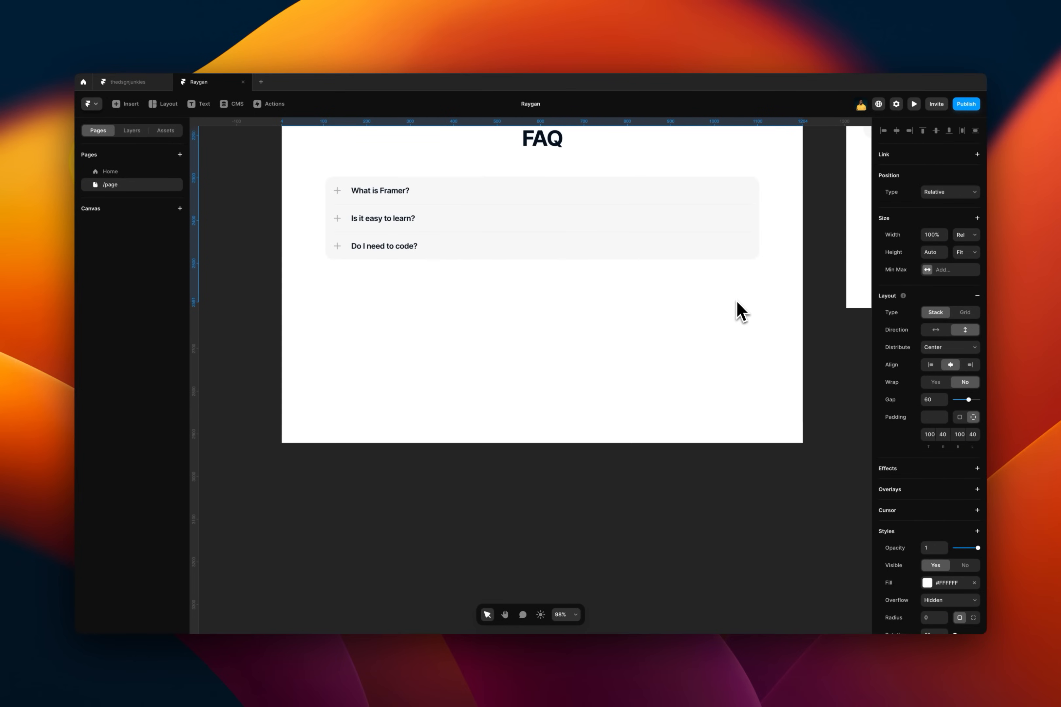
pyautogui.scroll(-5, 916, 502)
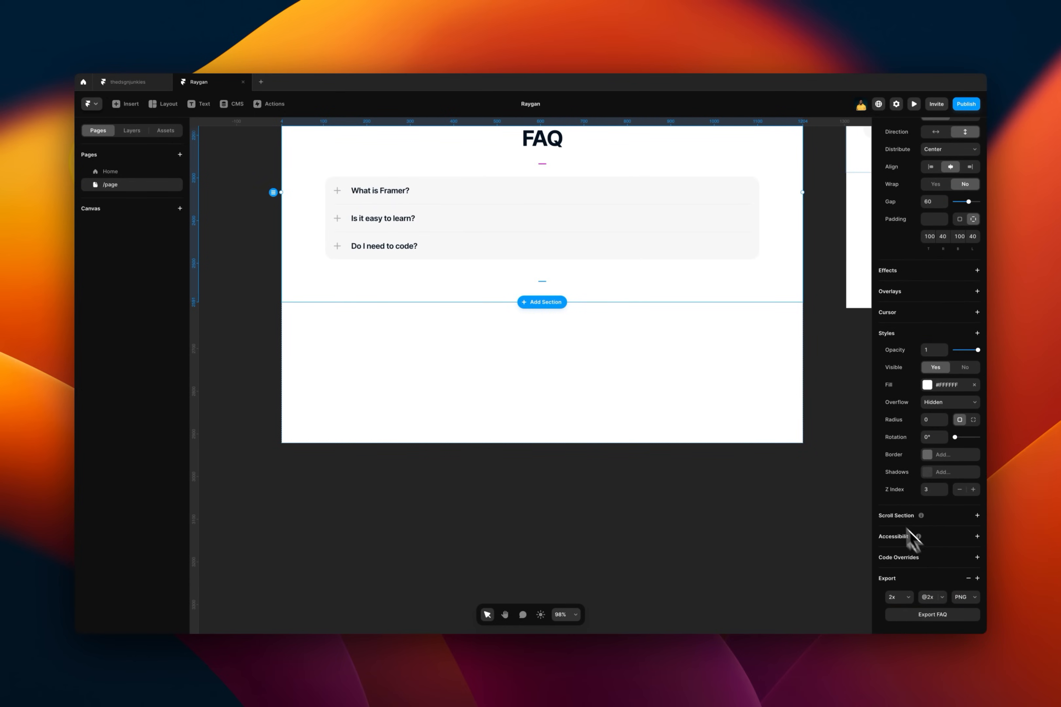
pyautogui.scroll(2, 728, 300)
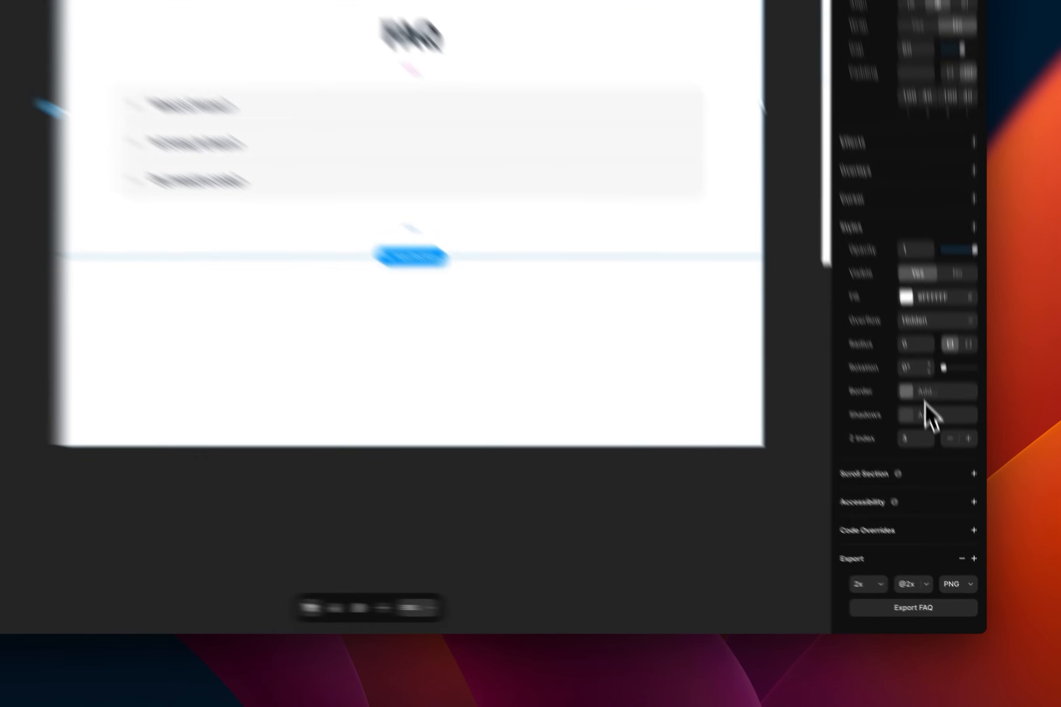
pyautogui.click(940, 472)
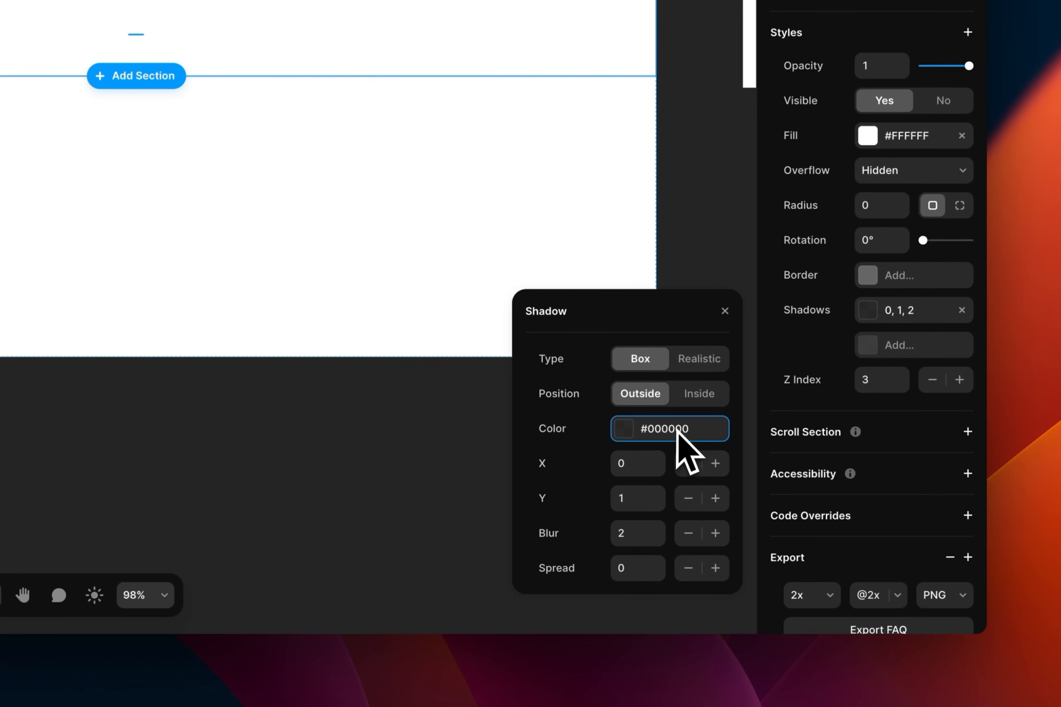
pyautogui.click(699, 359)
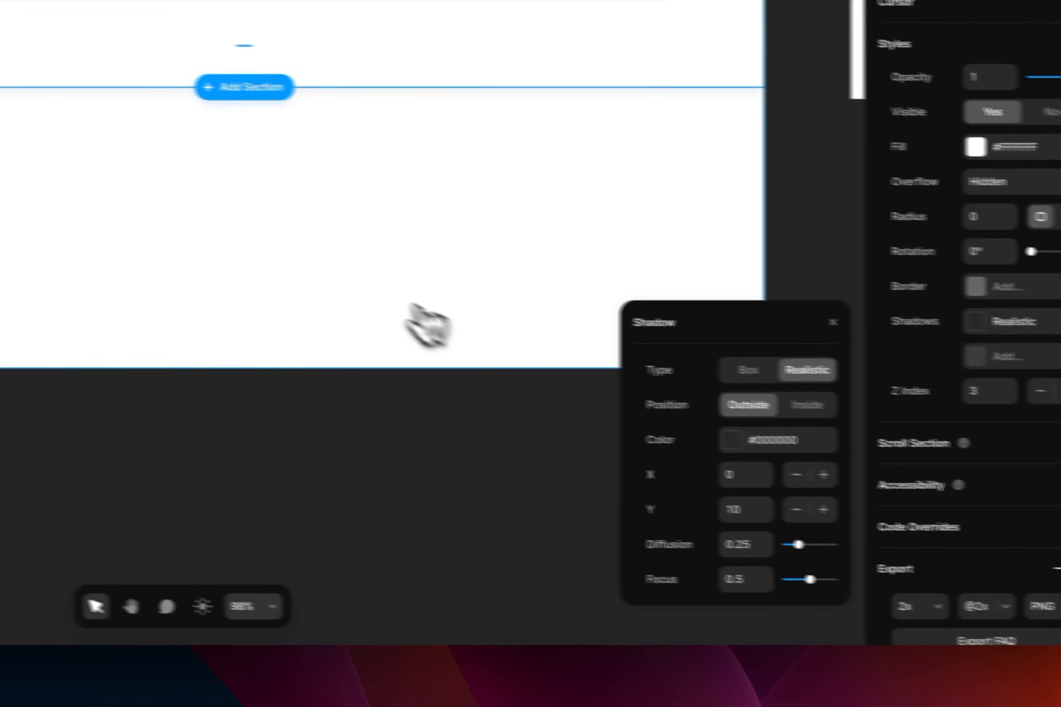
pyautogui.scroll(5, 274, 283)
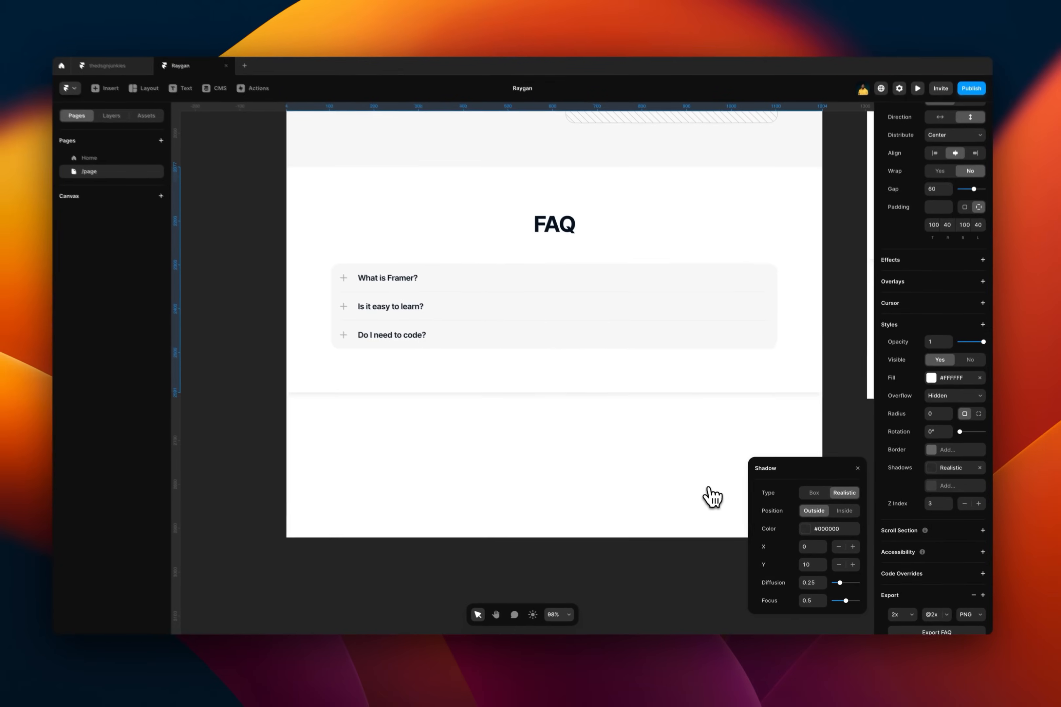
# Preview the page and scroll to its end to check the shadowed FAQ section revealing the "Sign up today." footer
pyautogui.click(914, 104)
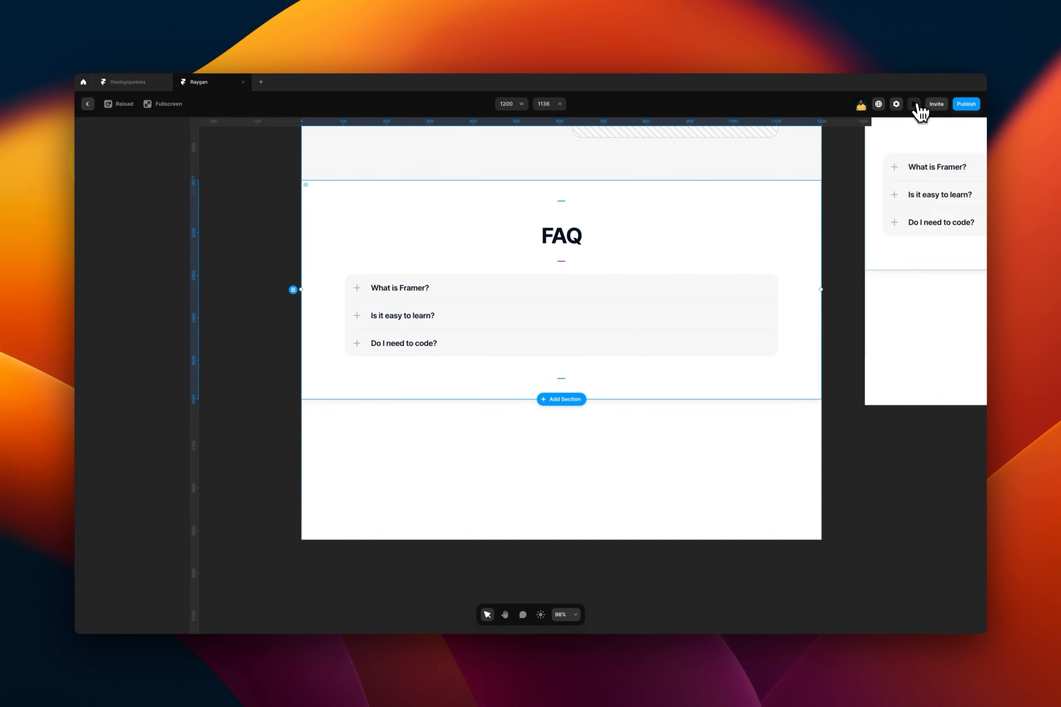
pyautogui.scroll(-10, 674, 369)
pyautogui.scroll(-5, 677, 369)
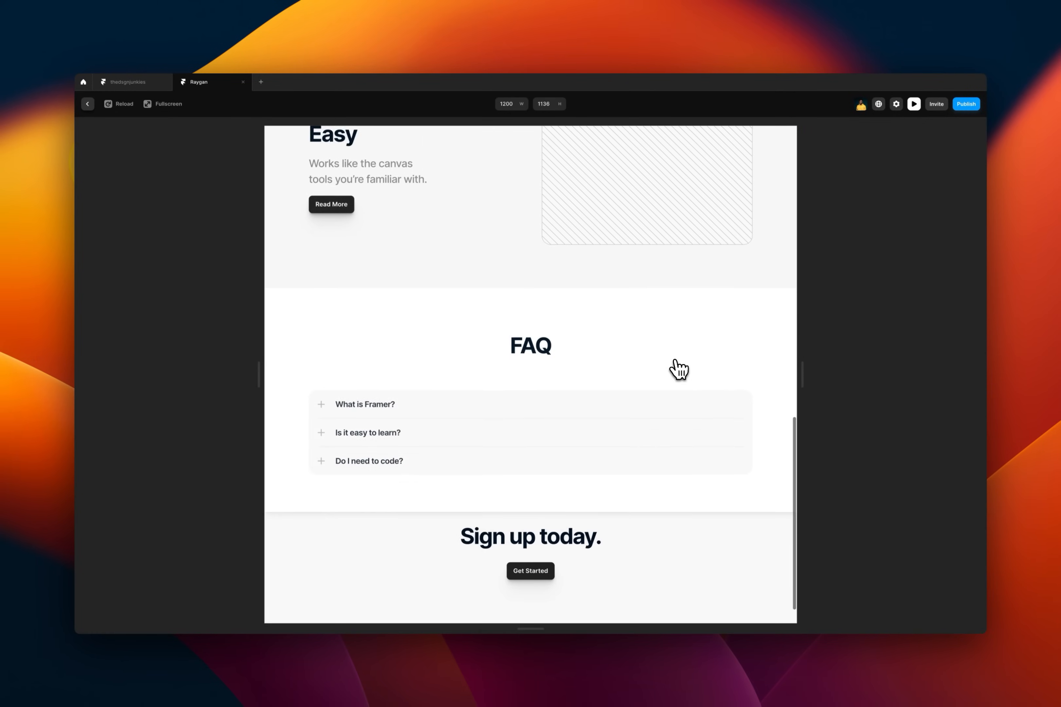
pyautogui.scroll(-2, 679, 369)
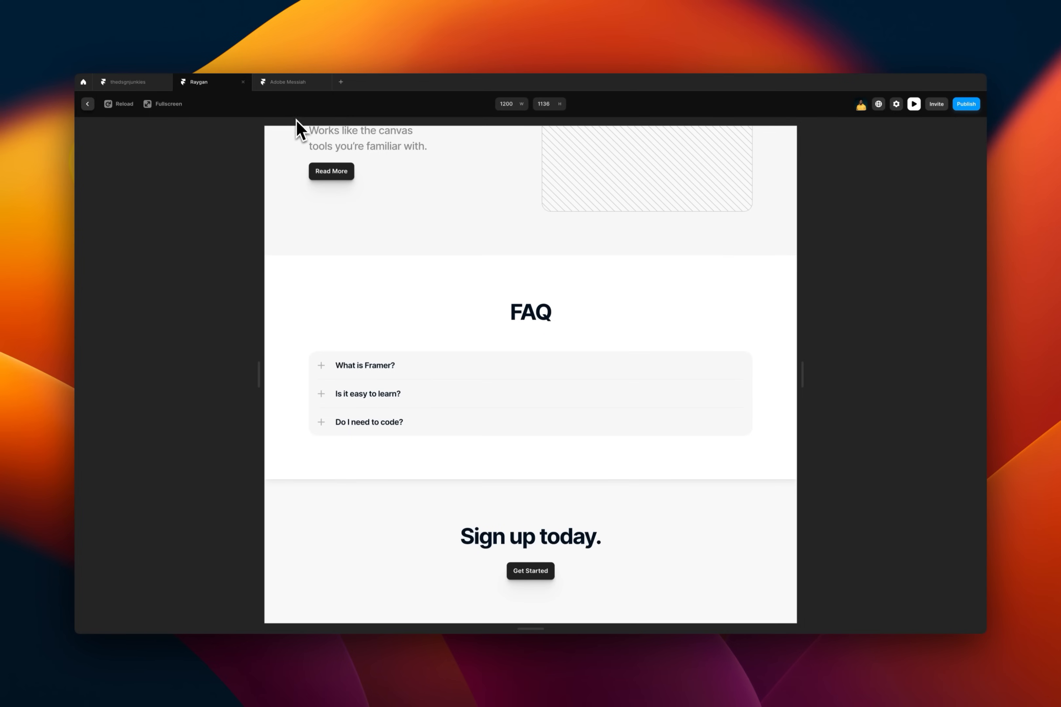
# Switch to the Adobe Messiah project and examine its previewed page from the hero through the about section to the client logos
pyautogui.click(291, 84)
pyautogui.click(326, 223)
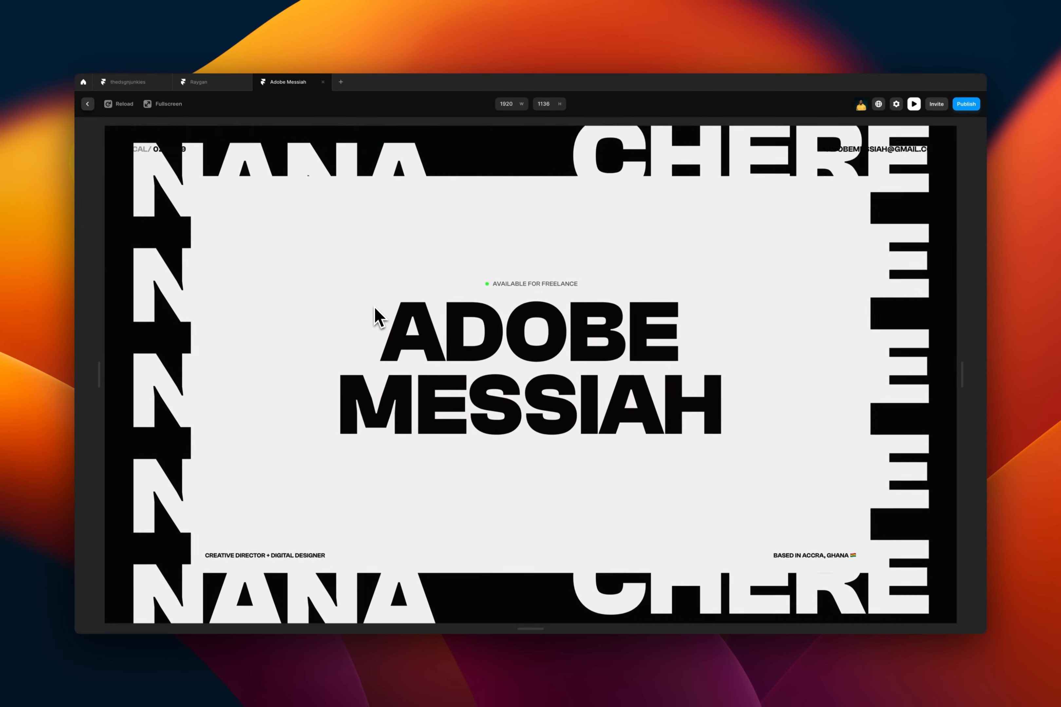
pyautogui.scroll(-5, 375, 310)
pyautogui.scroll(-5, 376, 310)
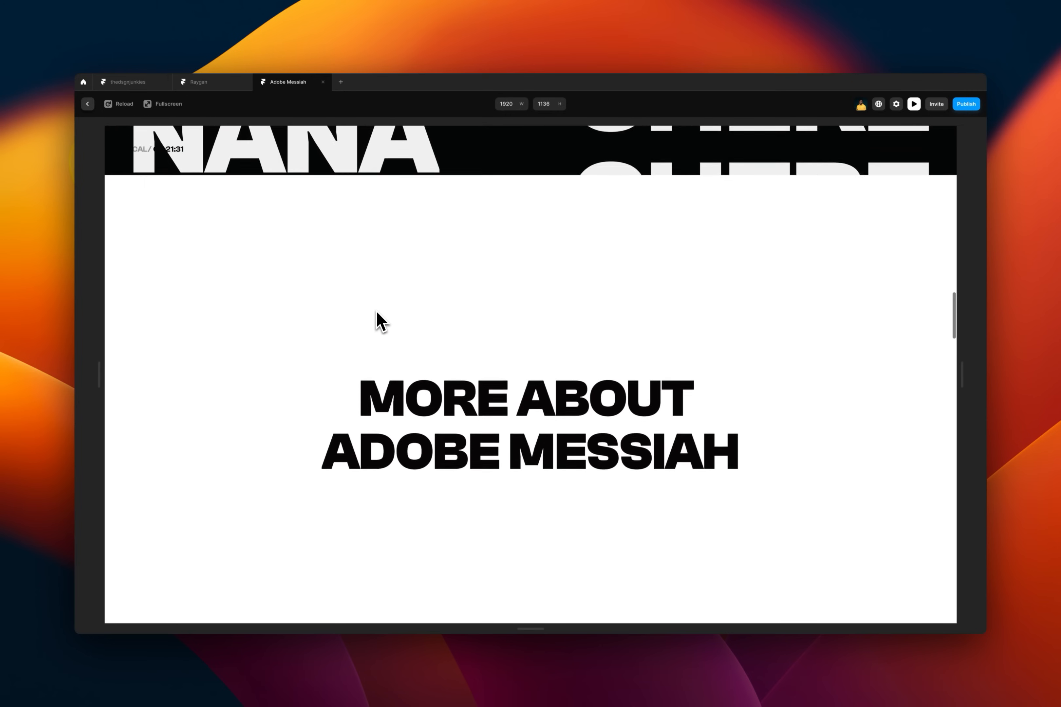
pyautogui.scroll(-8, 379, 319)
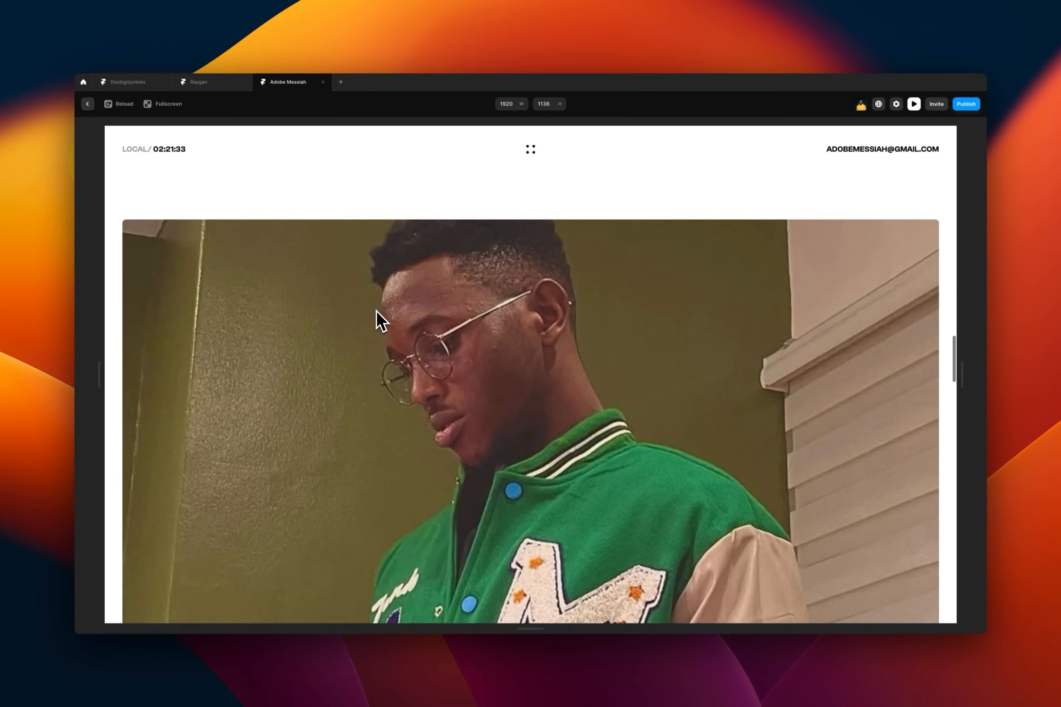
pyautogui.scroll(-1, 377, 311)
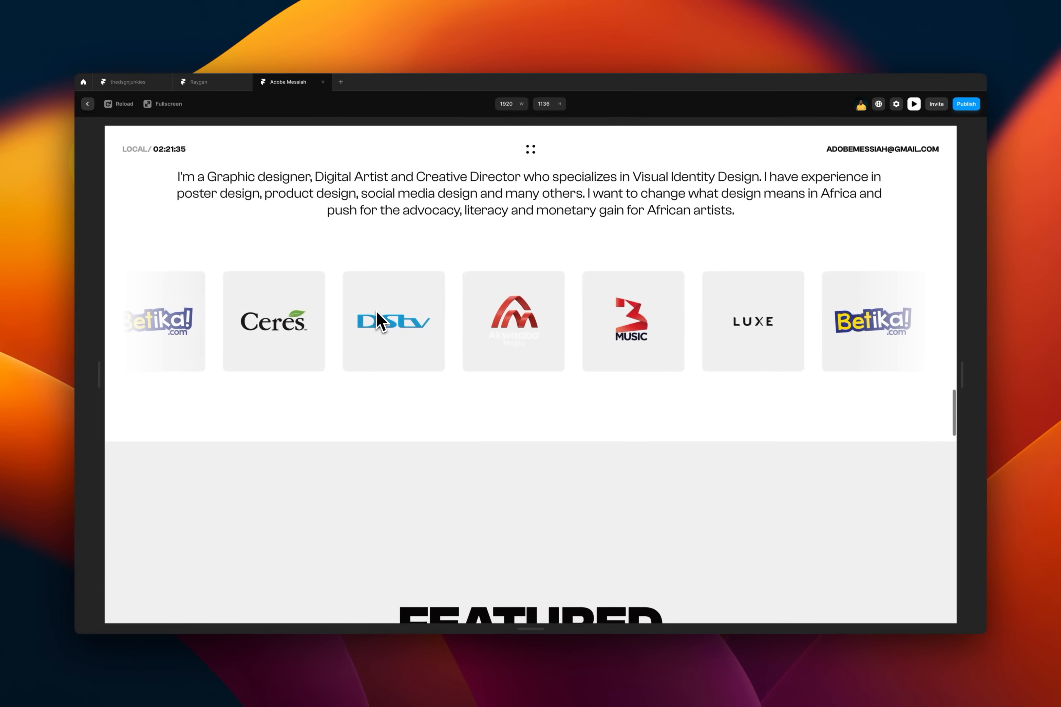
pyautogui.scroll(-1, 376, 311)
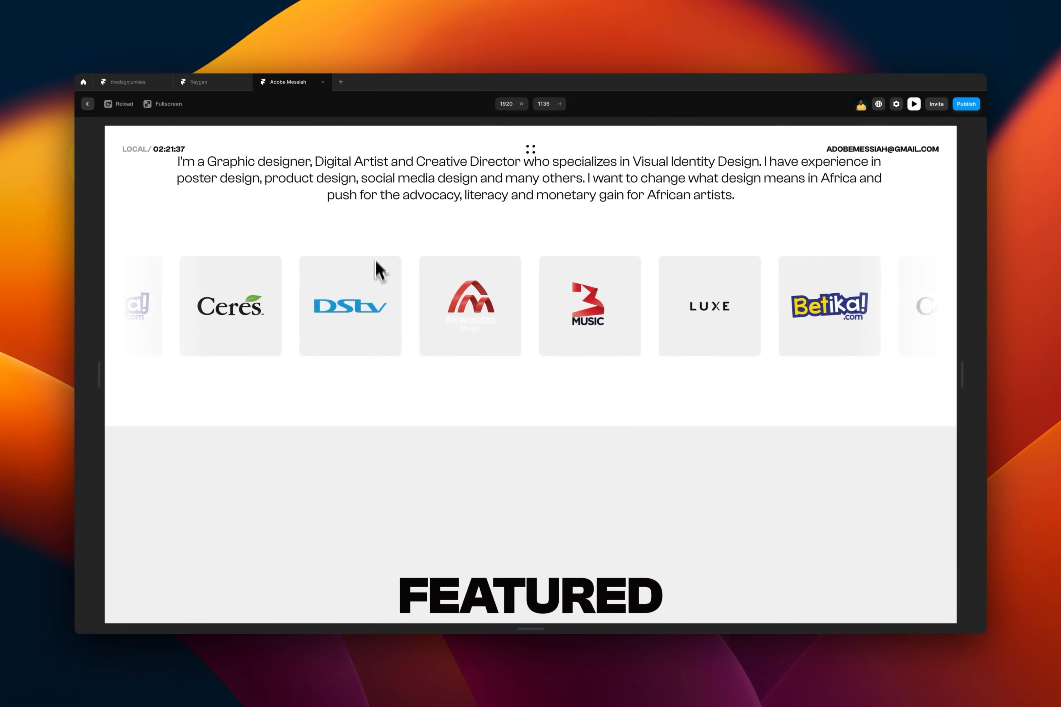
pyautogui.scroll(1, 389, 238)
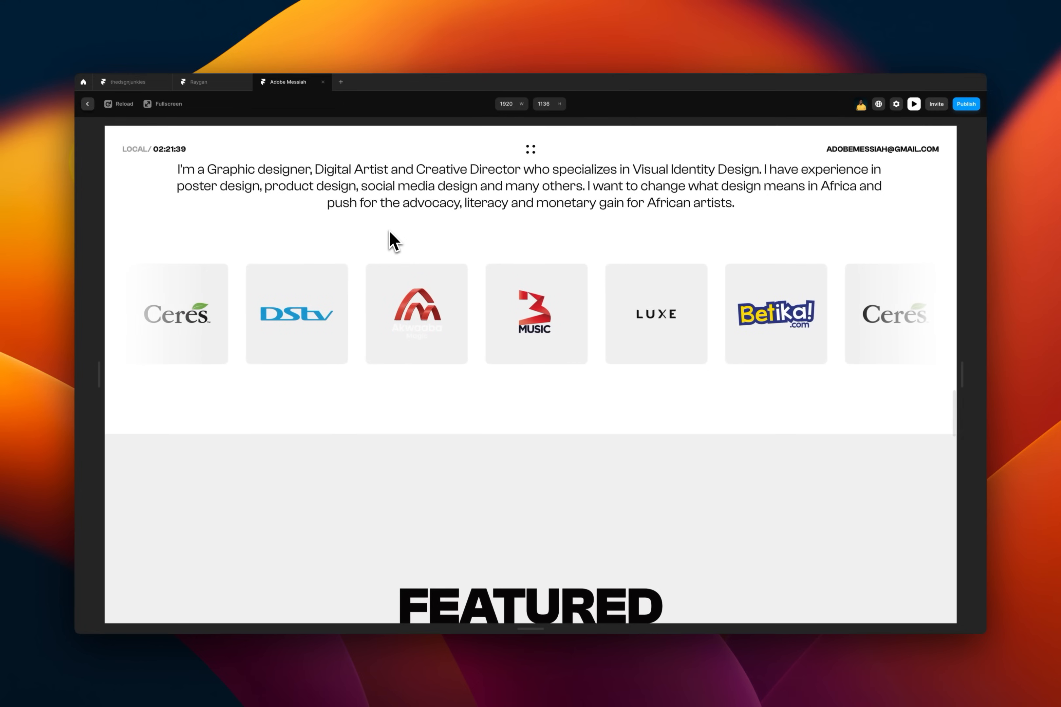